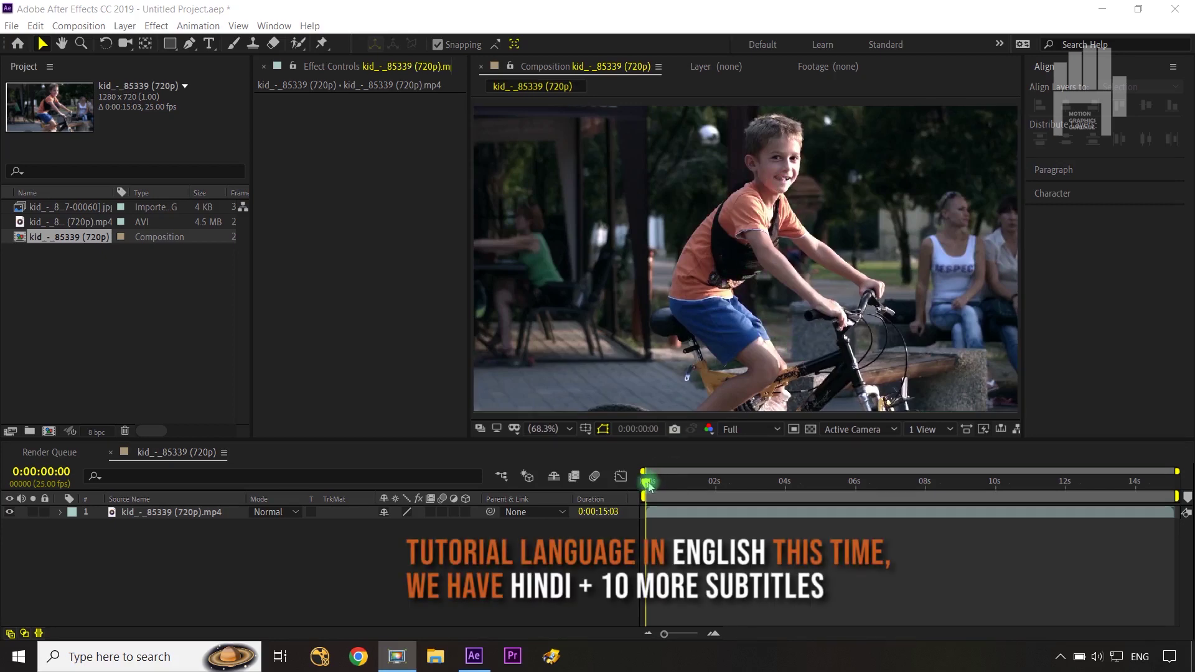
# Scrub the opening frames and select the bike video layer, leaving its layer options unchanged.
pyautogui.moveTo(651, 485)
pyautogui.mouseDown()
pyautogui.moveTo(874, 484)
pyautogui.moveTo(686, 489)
pyautogui.moveTo(647, 495)
pyautogui.moveTo(645, 508)
pyautogui.mouseUp()
pyautogui.click(687, 431)
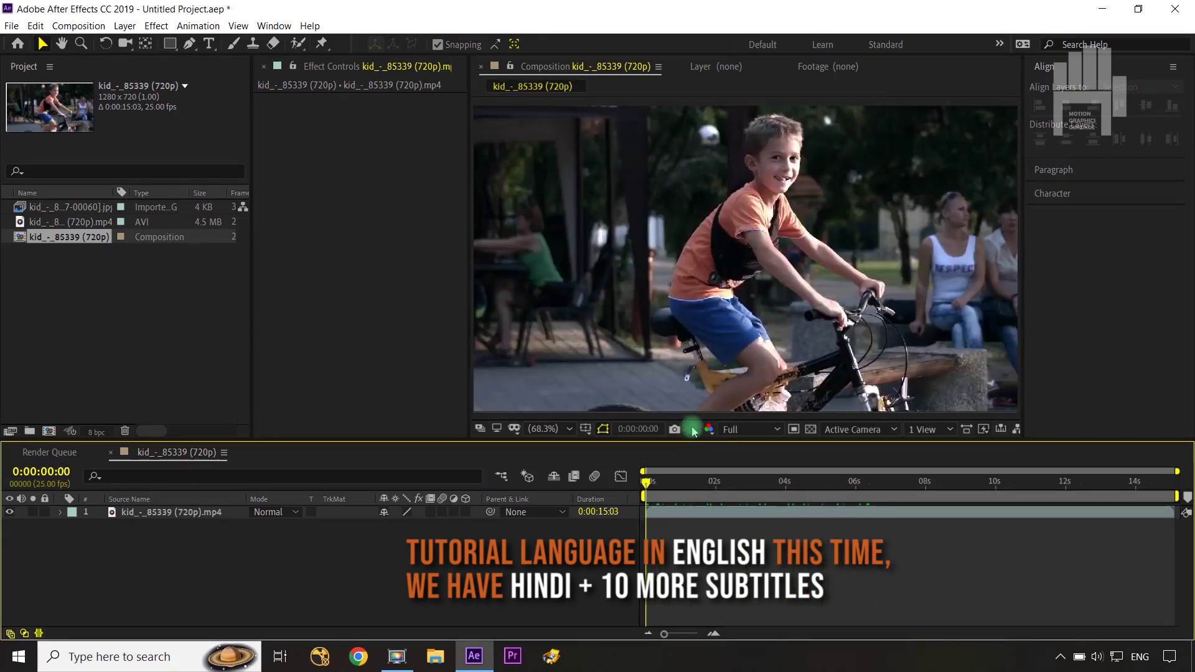
pyautogui.click(745, 326)
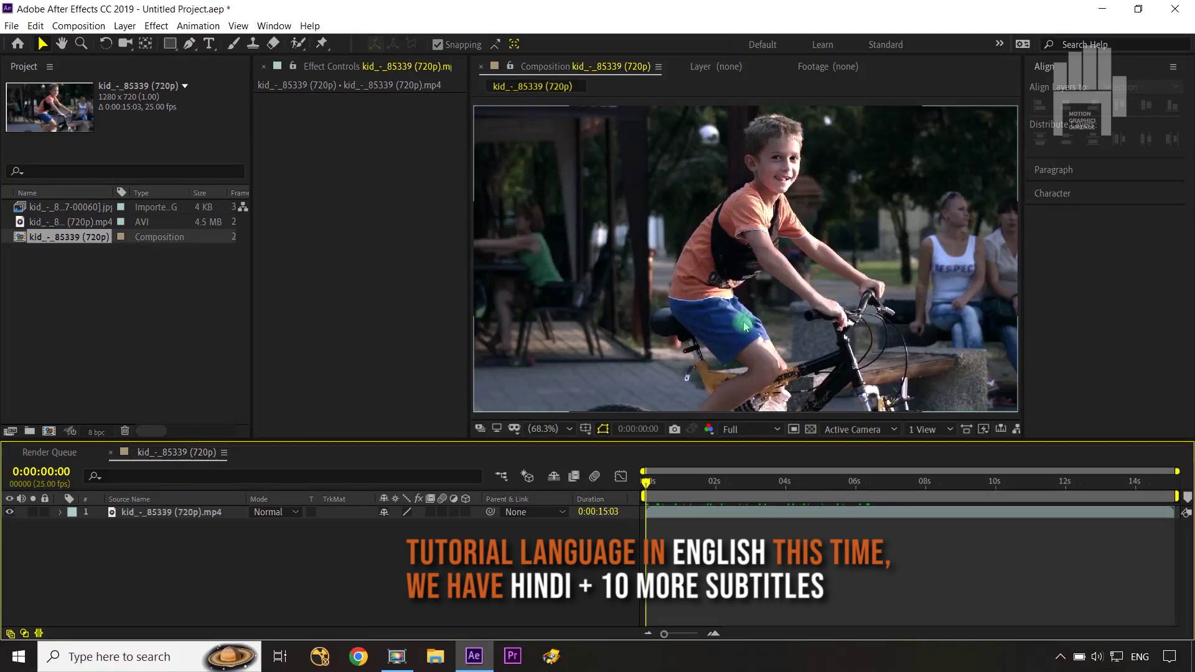
pyautogui.rightClick(215, 512)
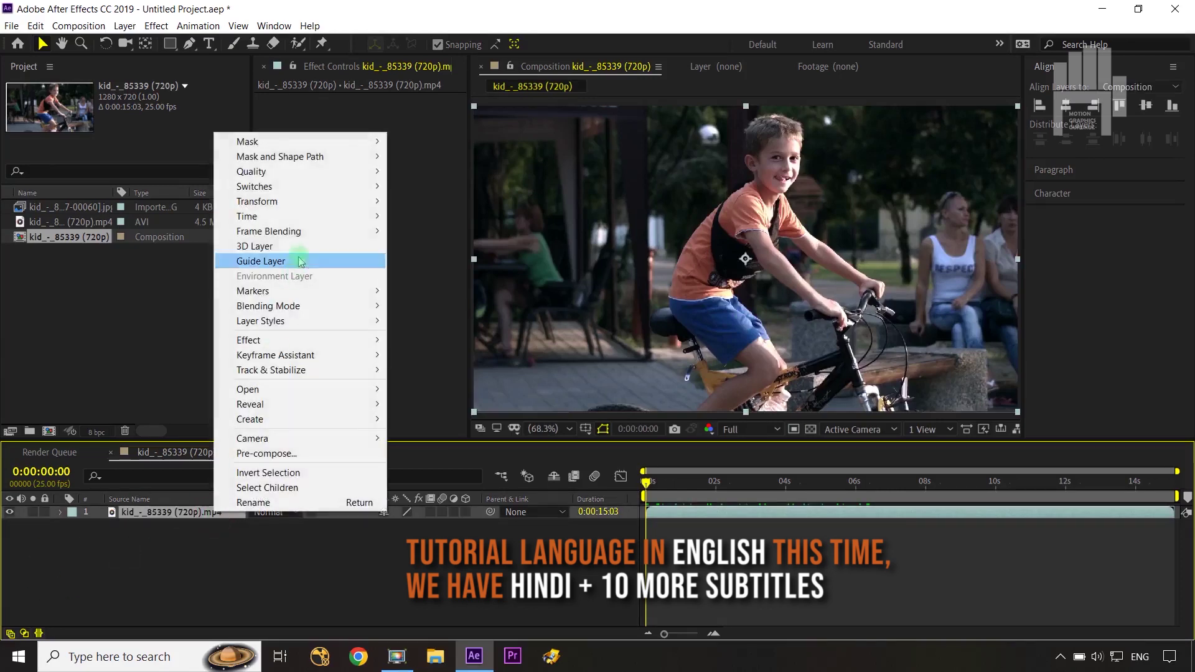
pyautogui.moveTo(307, 216)
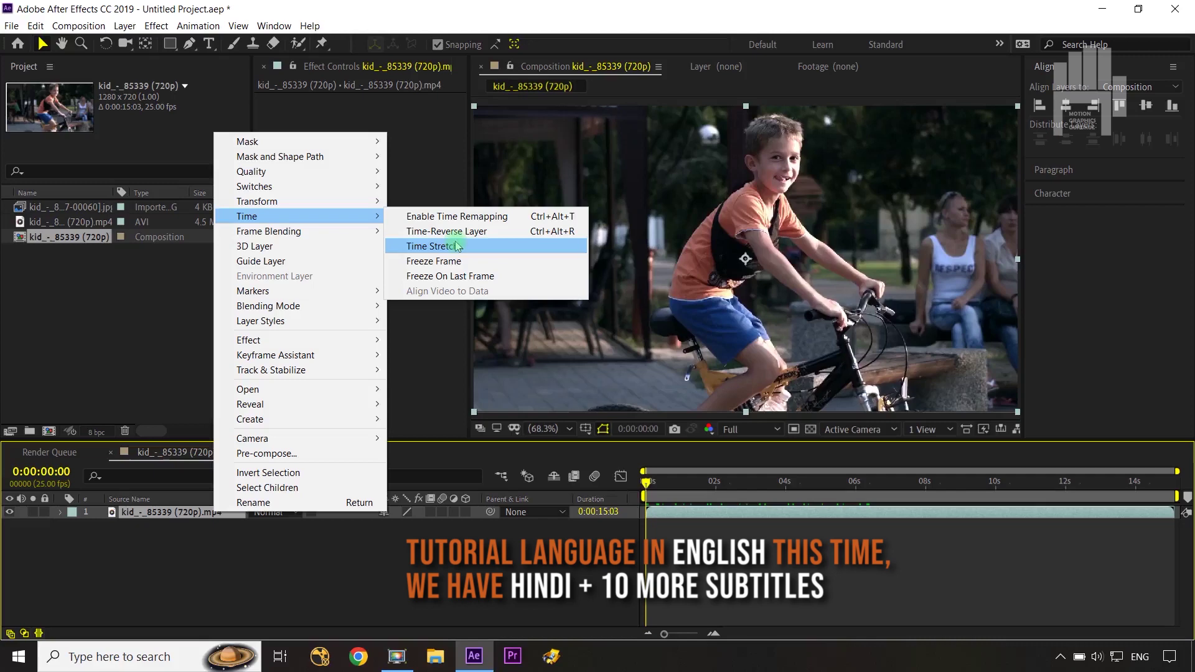
pyautogui.click(439, 567)
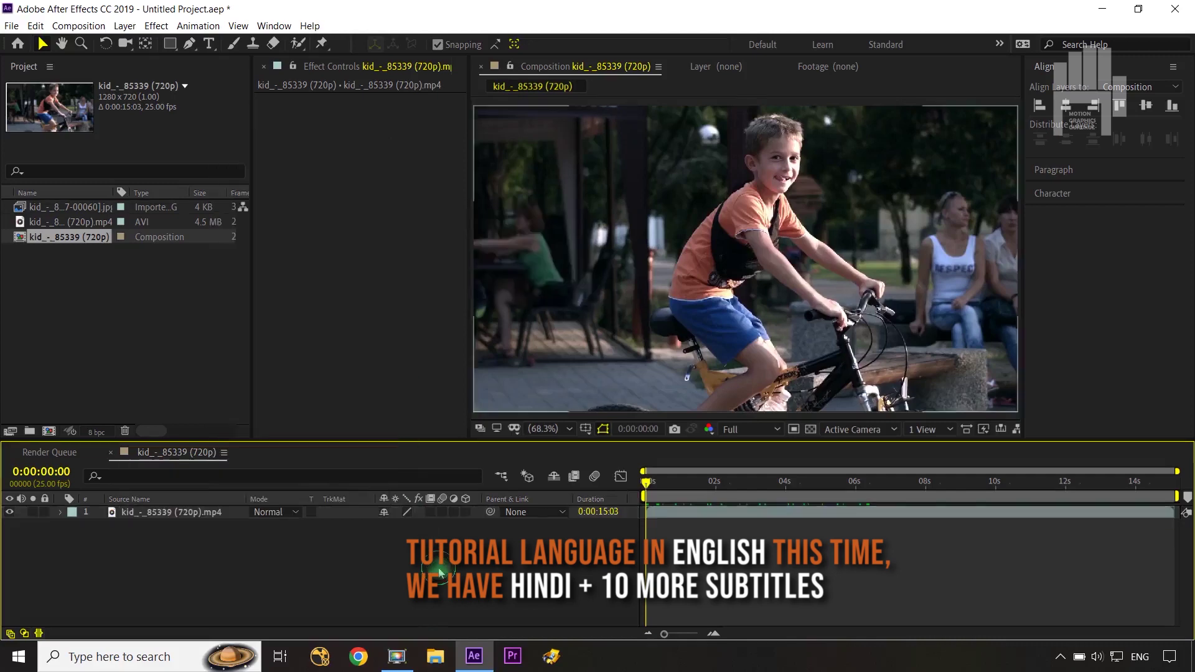
pyautogui.click(904, 389)
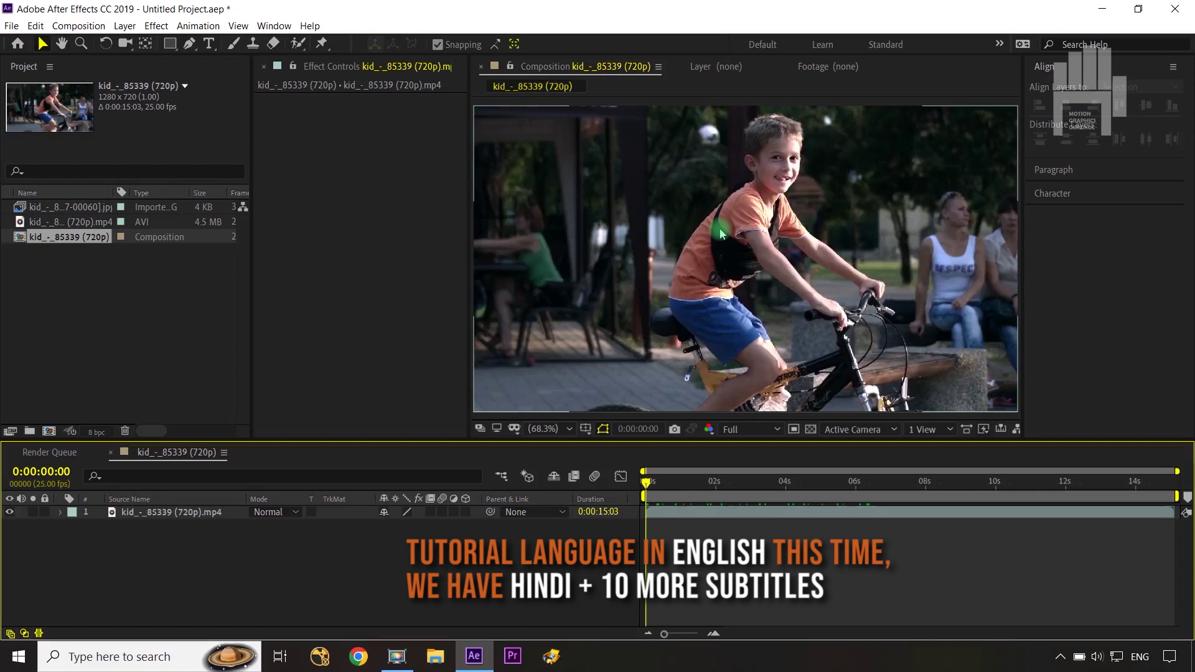
pyautogui.click(305, 566)
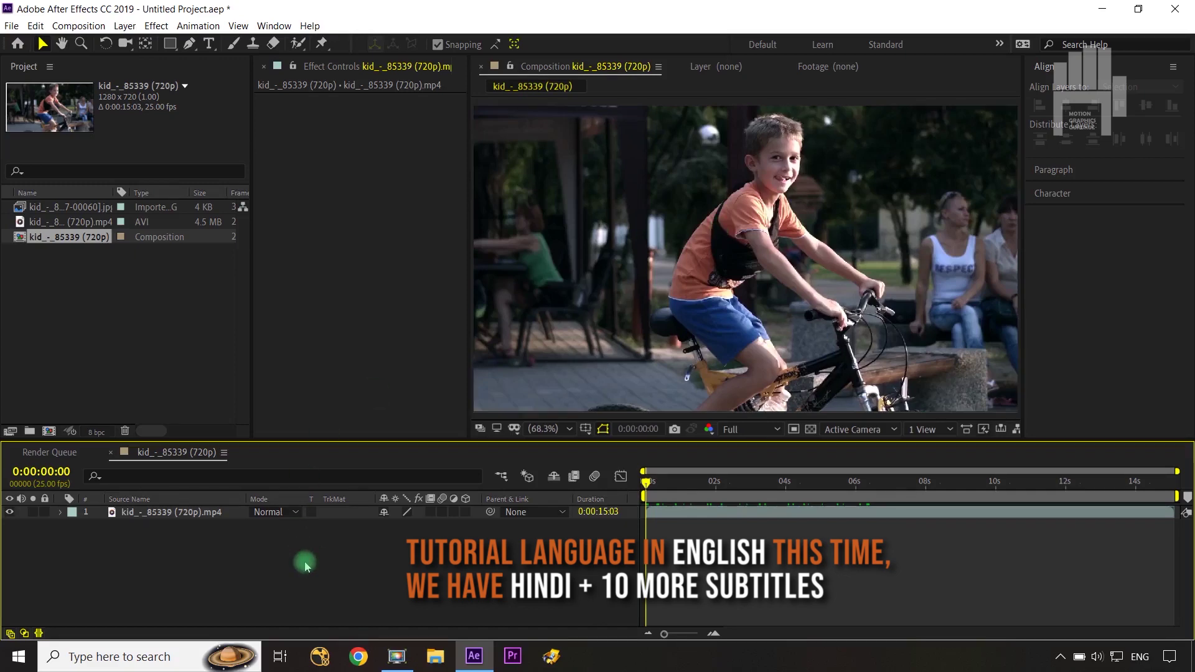
pyautogui.click(200, 512)
# Set the work area from 0:00:00:20 to 0:00:01:13 and add the composition to the Render Queue.
pyautogui.moveTo(646, 484); pyautogui.dragTo(674, 487)
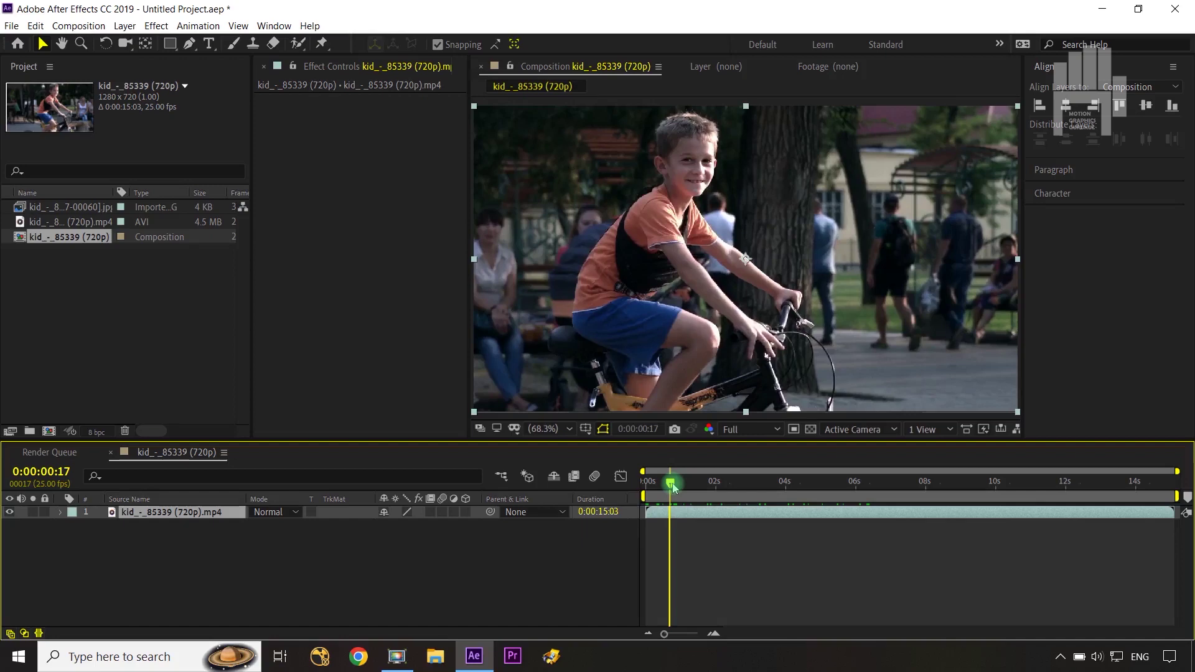
pyautogui.moveTo(673, 487); pyautogui.dragTo(679, 487)
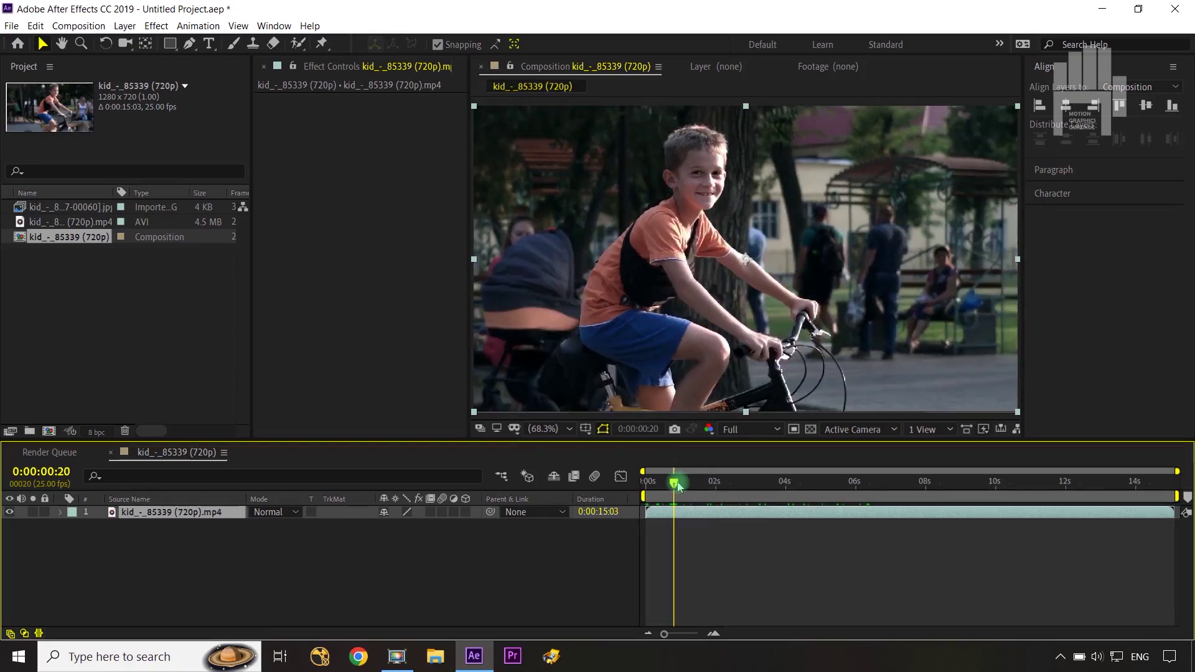
pyautogui.press('b')
pyautogui.moveTo(677, 485); pyautogui.dragTo(699, 487)
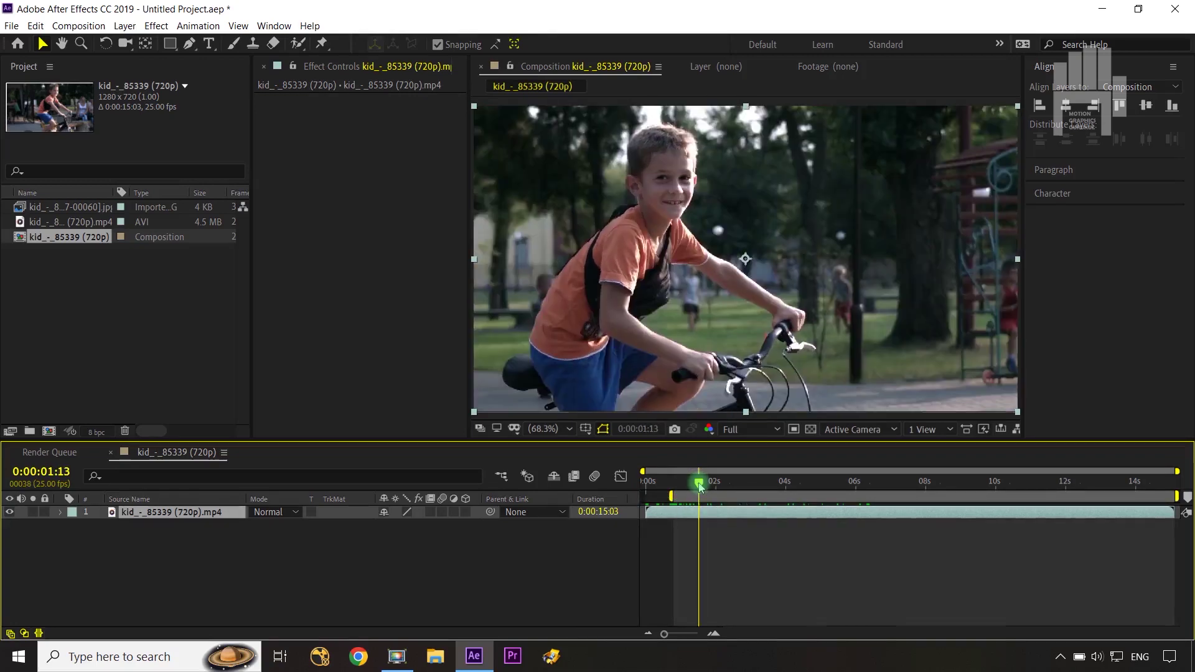
pyautogui.press('n')
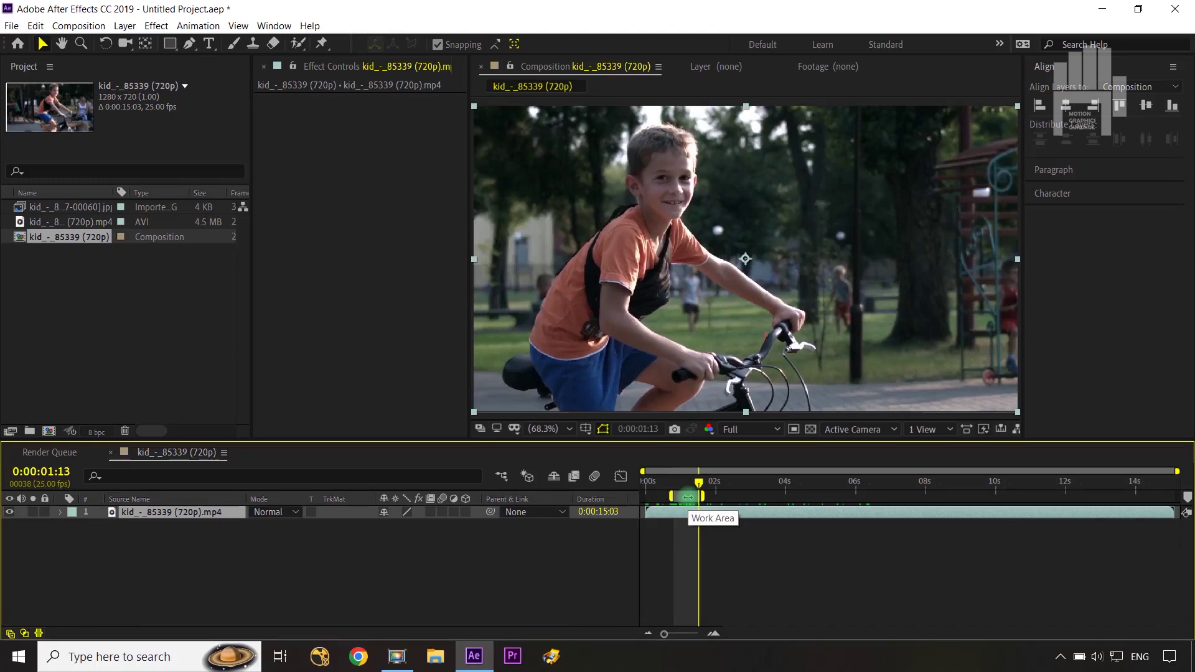
pyautogui.hotkey('ctrl', 'm')
# Change the output module format from Lossless AVI to JPEG Sequence.
pyautogui.click(133, 558)
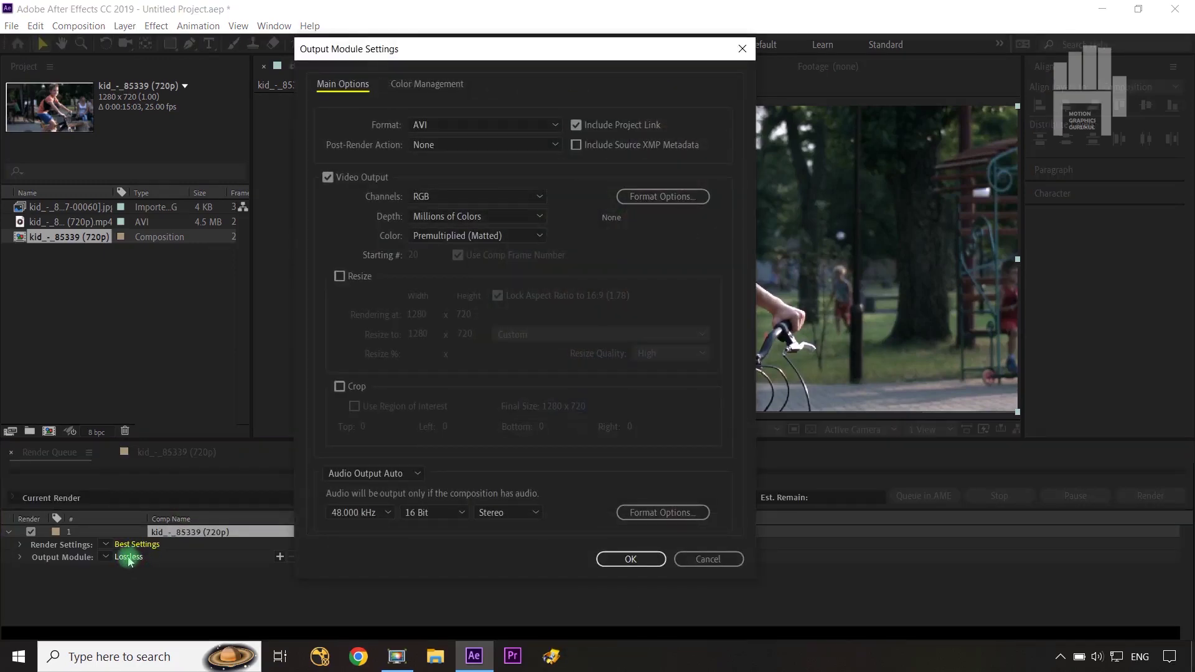
pyautogui.click(457, 125)
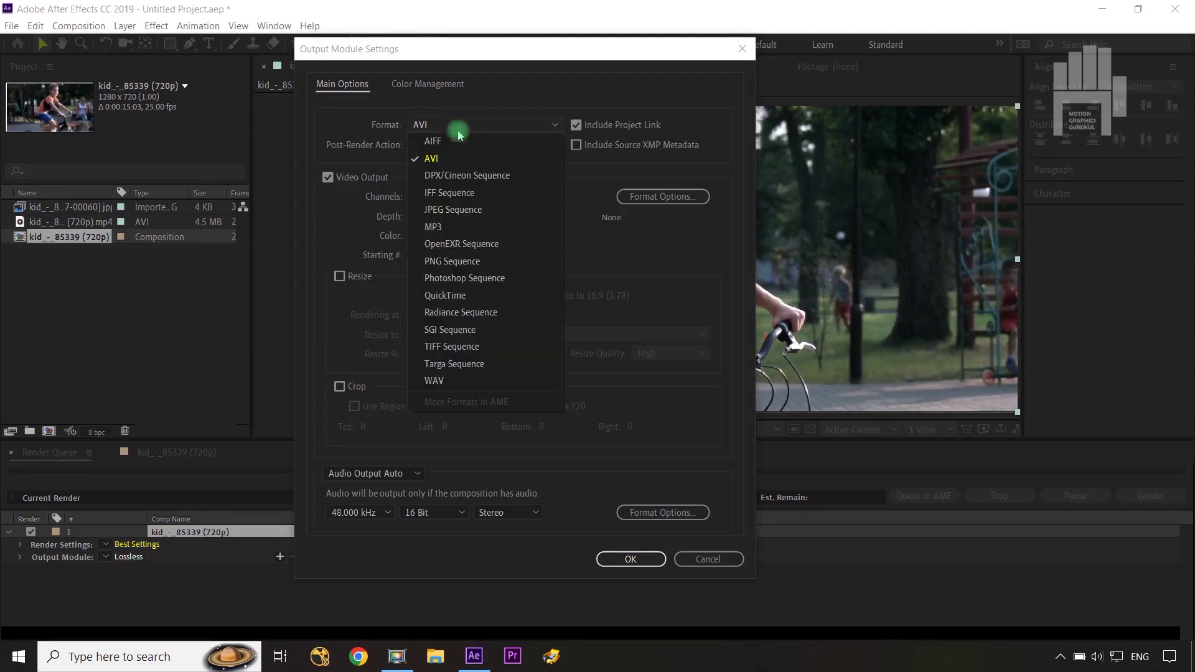
pyautogui.click(458, 210)
pyautogui.click(630, 559)
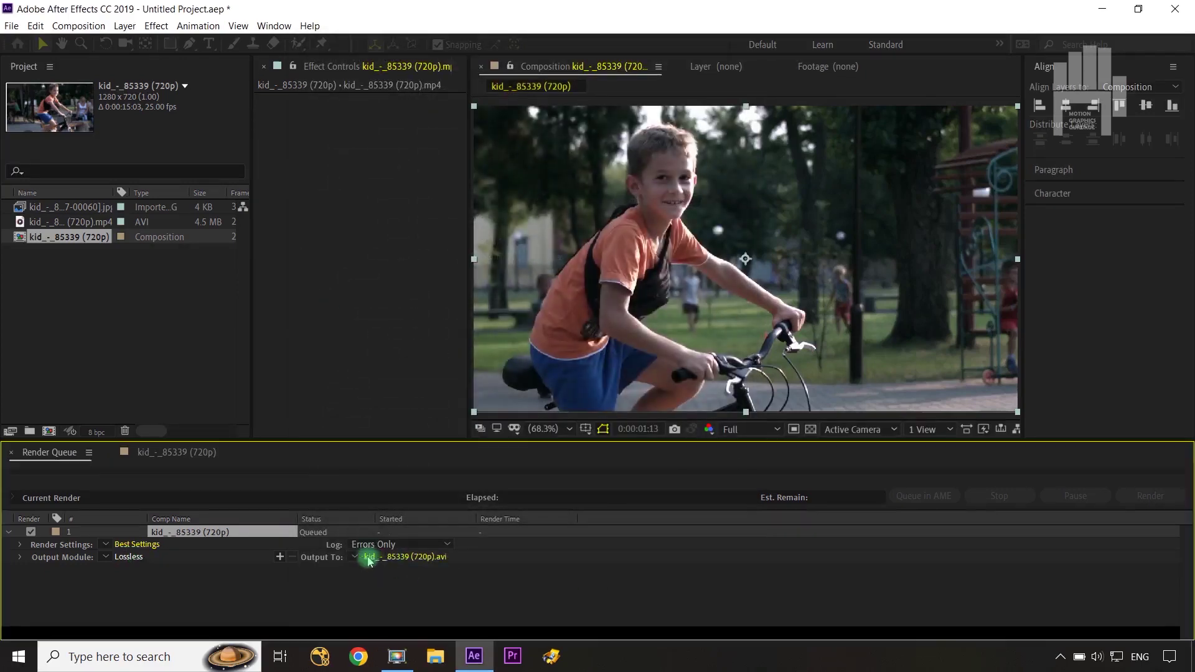
# Keep the default output location and go back to the composition in the project.
pyautogui.click(390, 559)
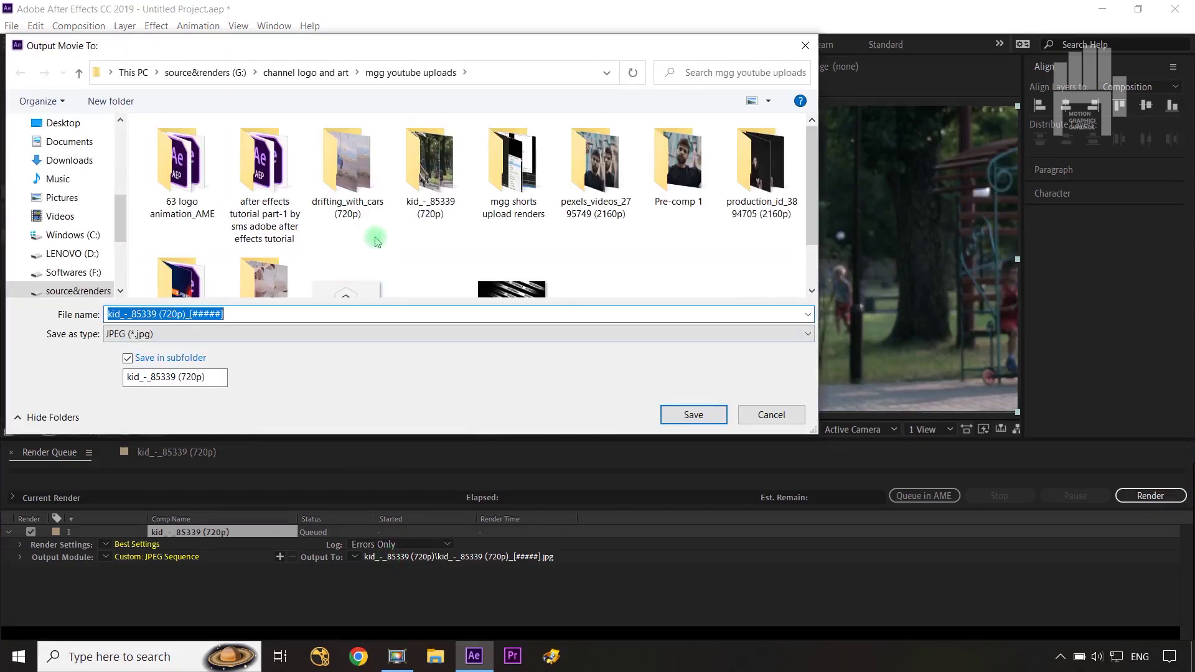
pyautogui.click(772, 415)
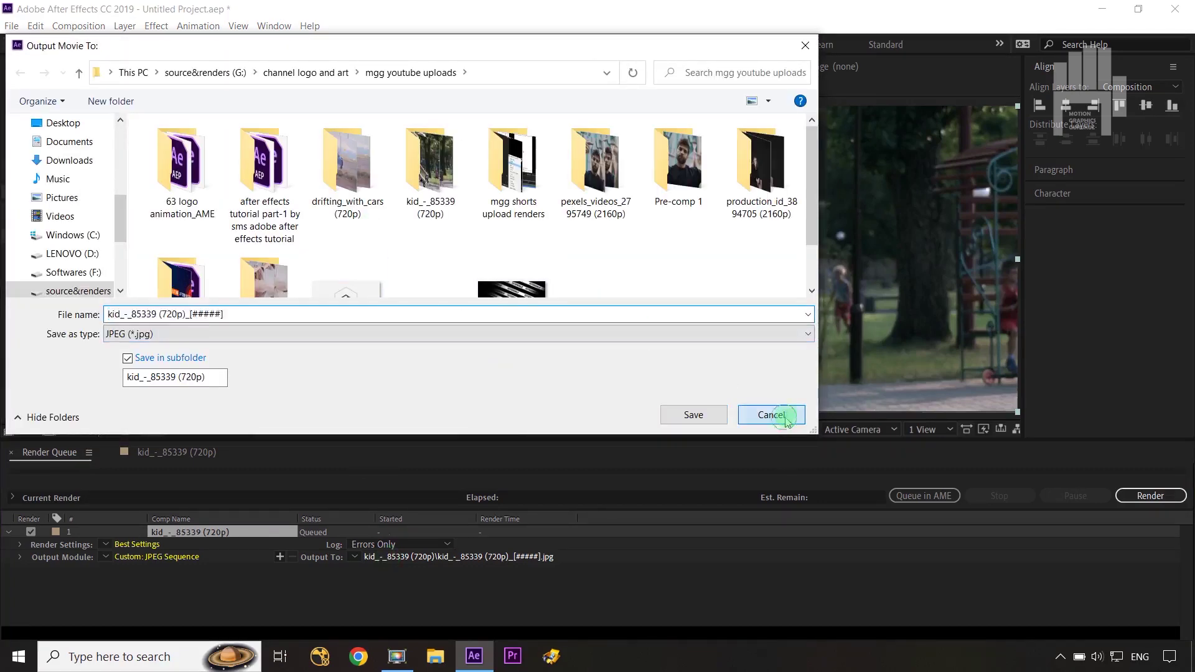
pyautogui.click(156, 453)
pyautogui.click(48, 240)
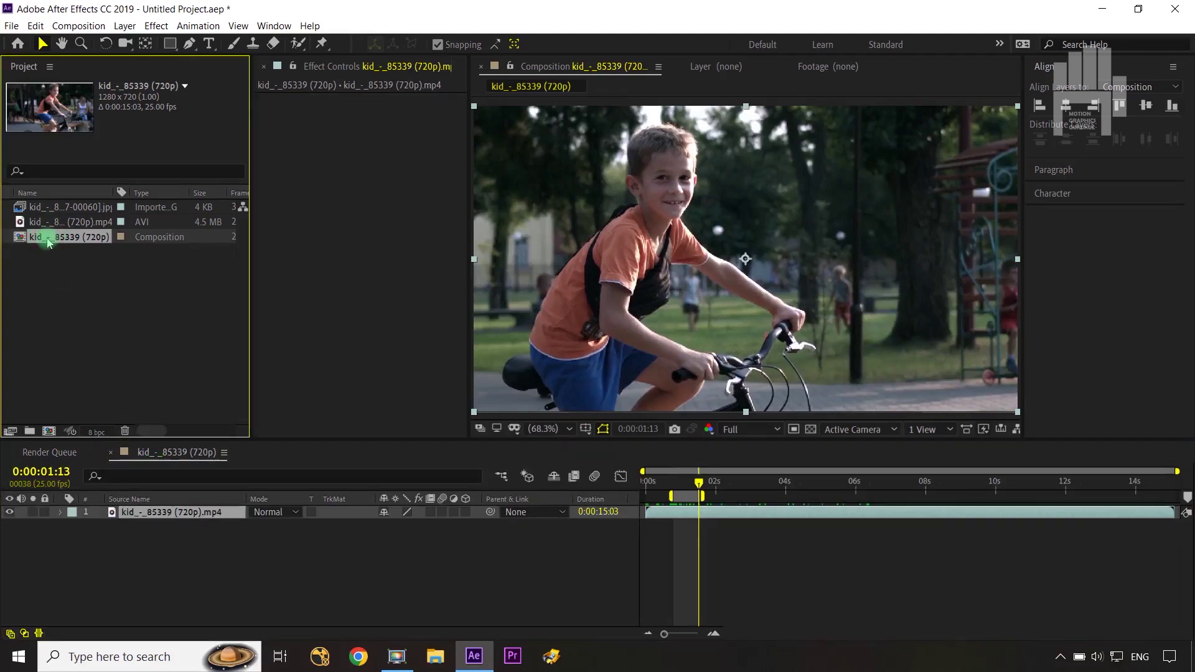
# Delete the mp4 footage and its composition, then select the 00047–00060 JPEG sequence.
pyautogui.press('Delete')
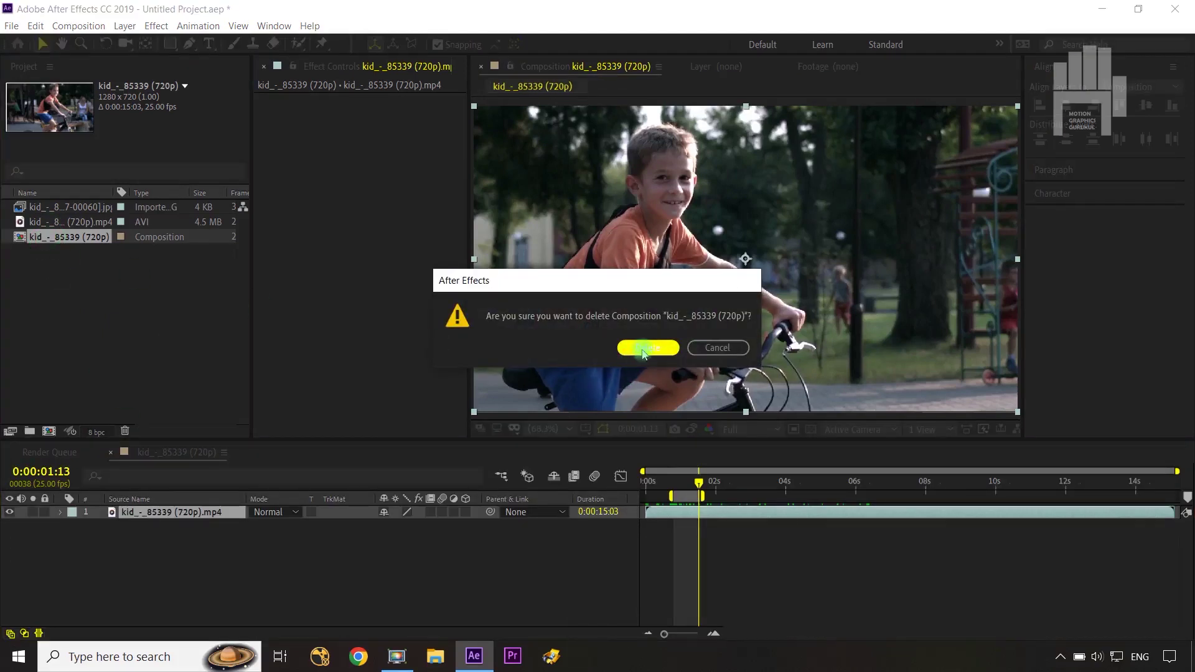
pyautogui.click(745, 350)
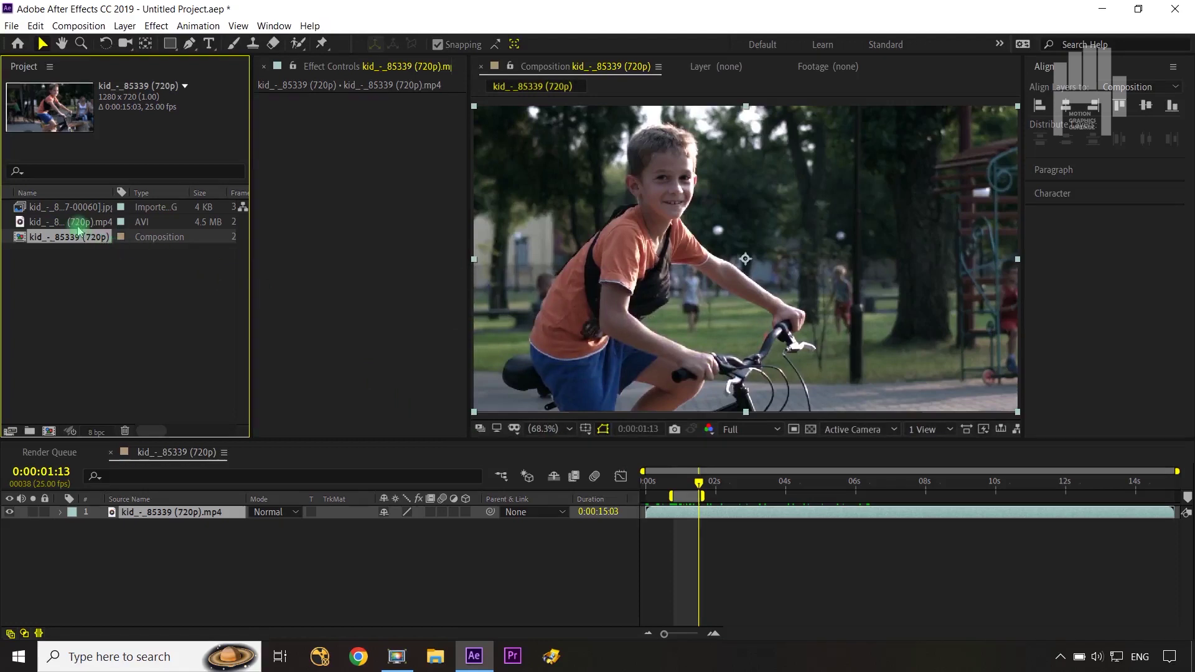
pyautogui.click(73, 260)
pyautogui.moveTo(73, 260); pyautogui.dragTo(73, 228)
pyautogui.press('Delete')
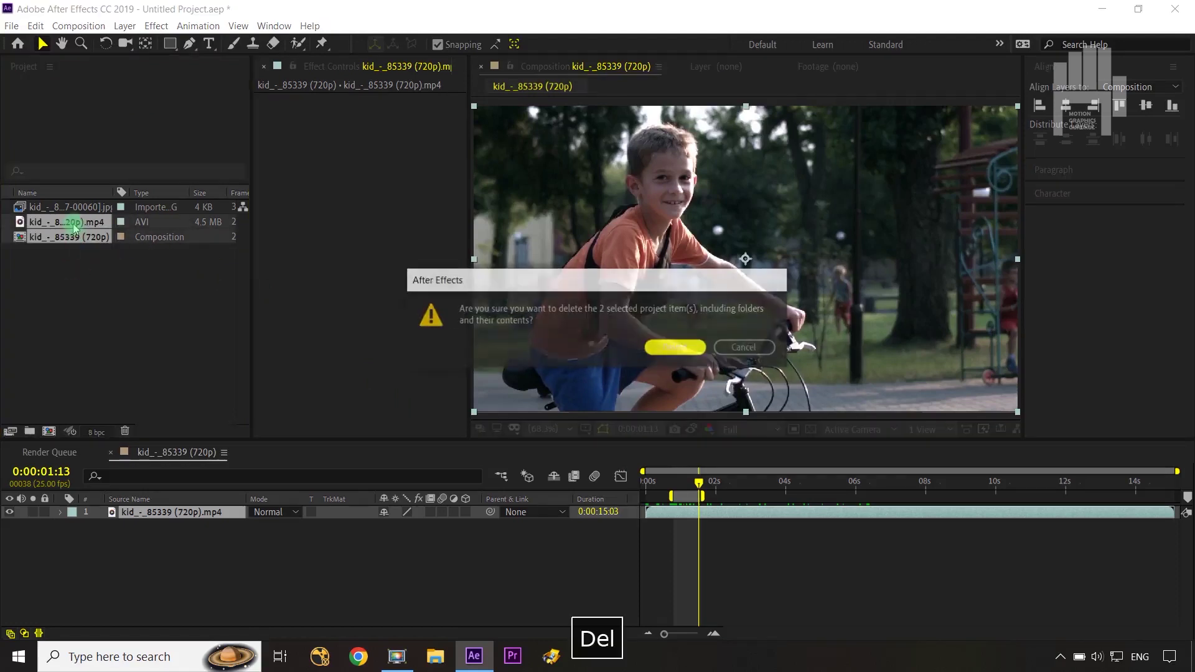
pyautogui.click(672, 347)
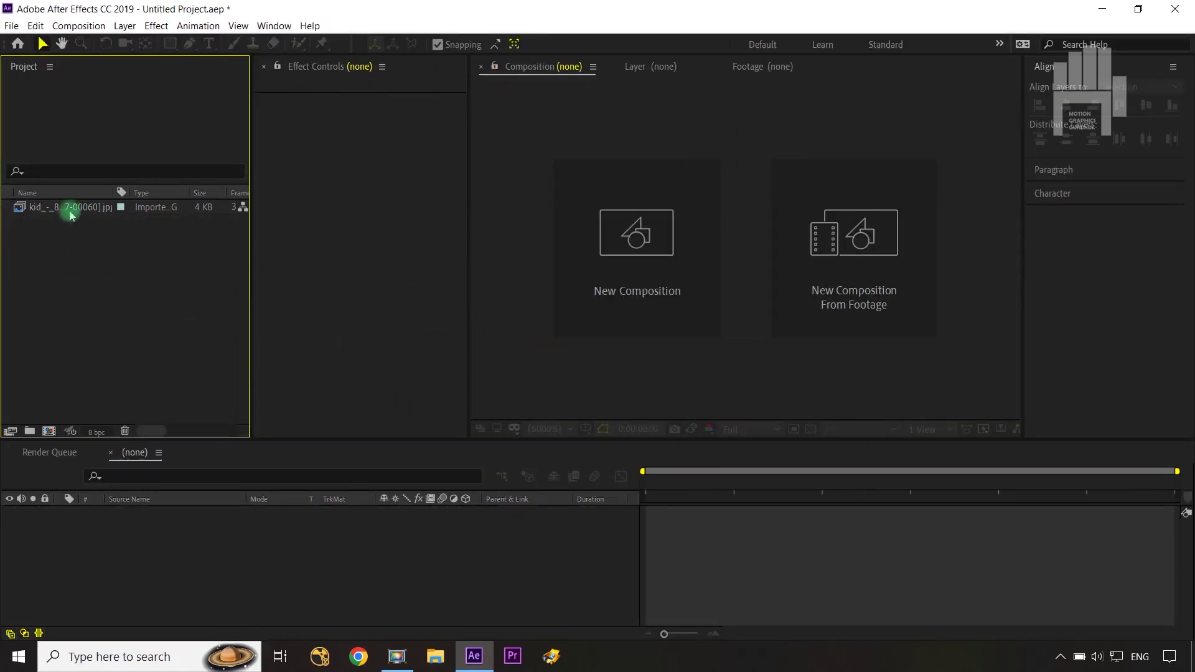
pyautogui.click(65, 209)
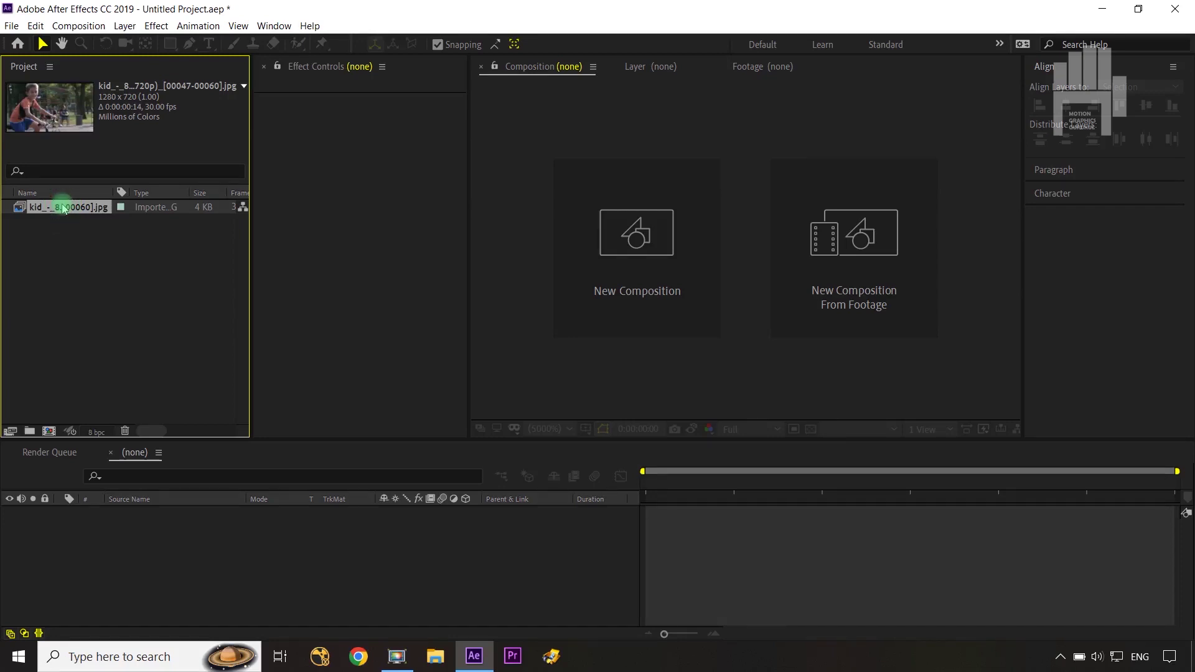
# Build a 1280×720, 30 fps composition from the JPEG sequence and play a preview.
pyautogui.moveTo(65, 208); pyautogui.dragTo(50, 433)
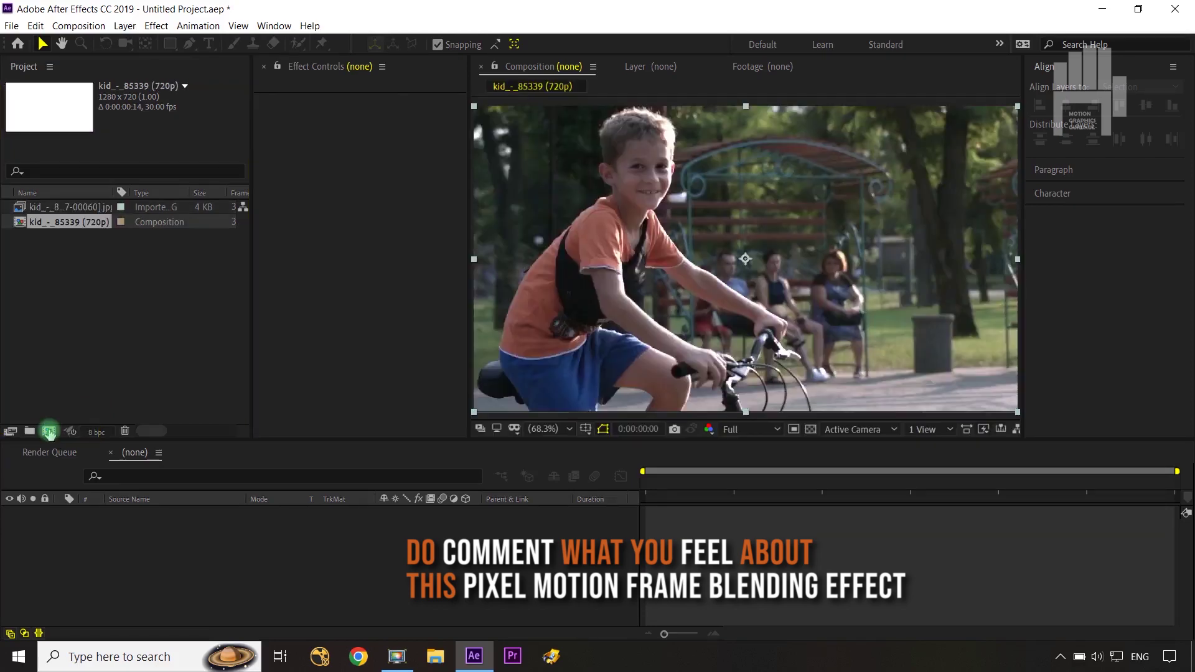
pyautogui.press('space')
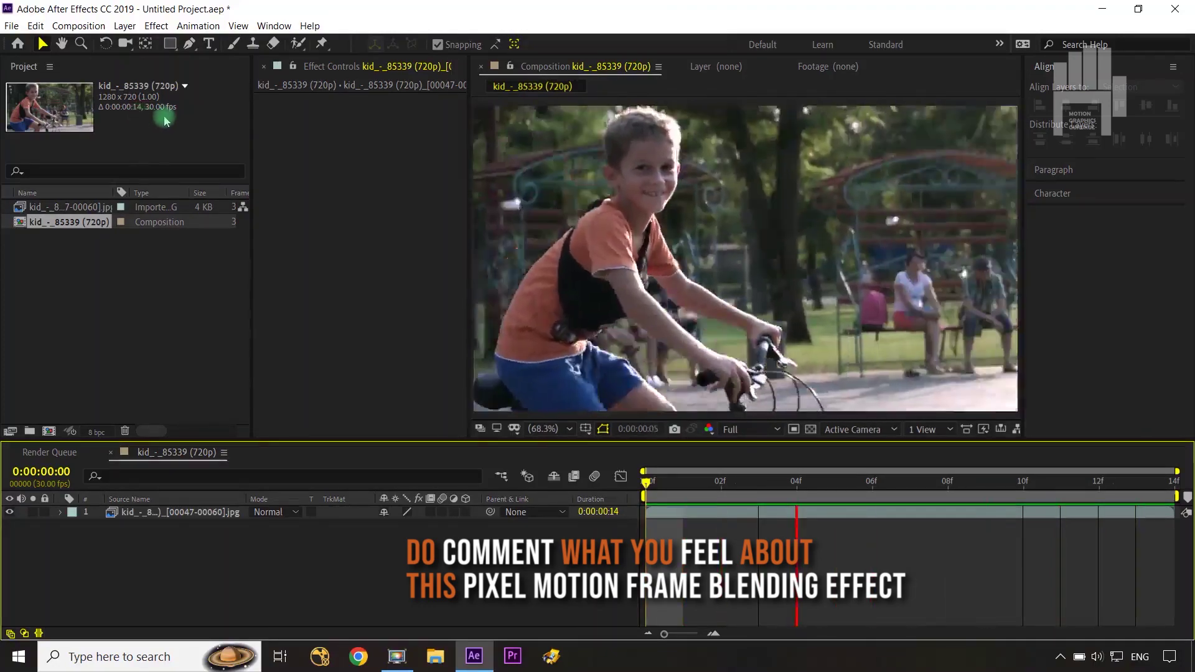
pyautogui.press('space')
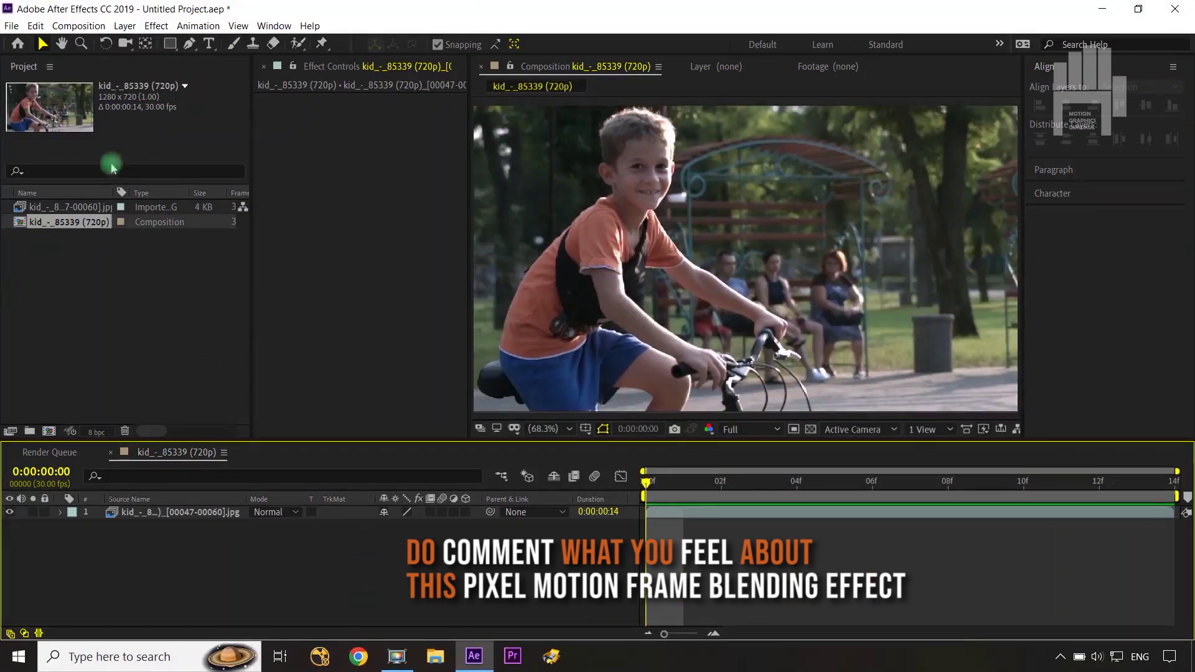
pyautogui.click(77, 26)
# Set the composition duration to 0:00:05:00 in Composition Settings.
pyautogui.click(93, 62)
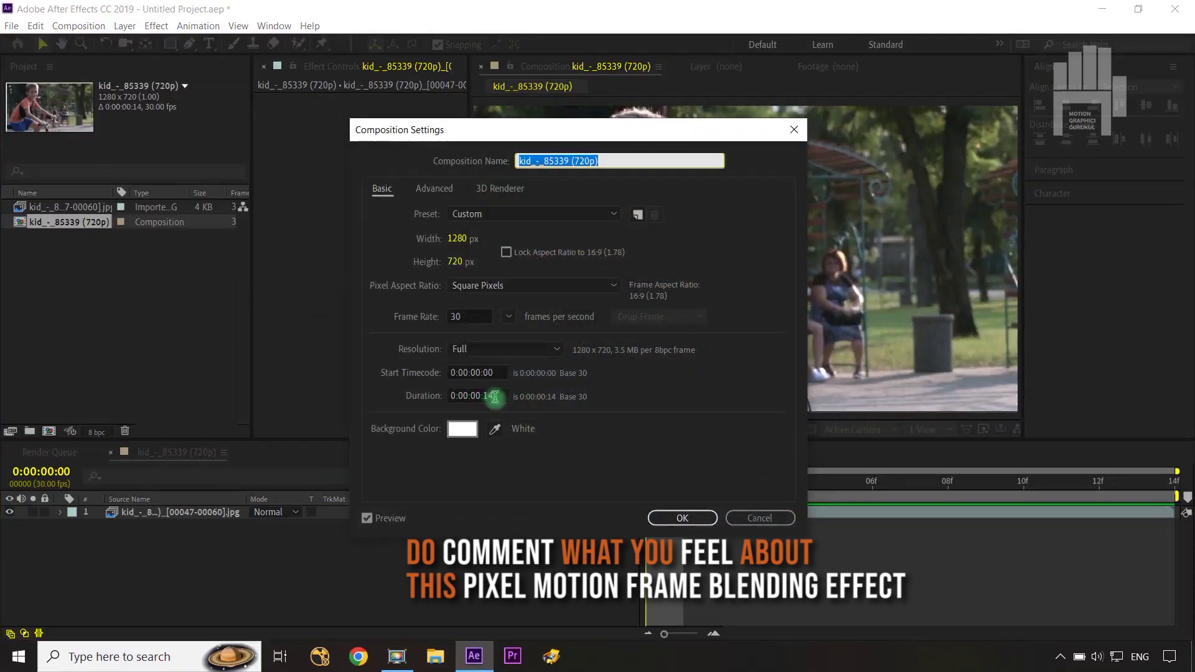
pyautogui.click(490, 399)
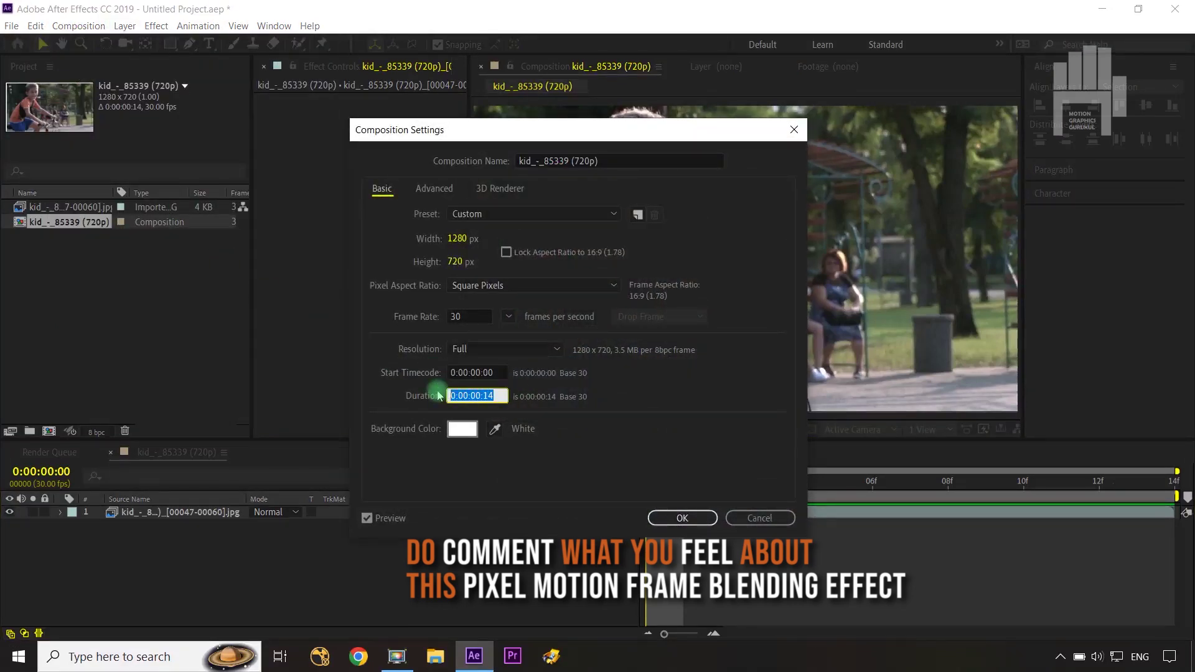
pyautogui.write('5:00')
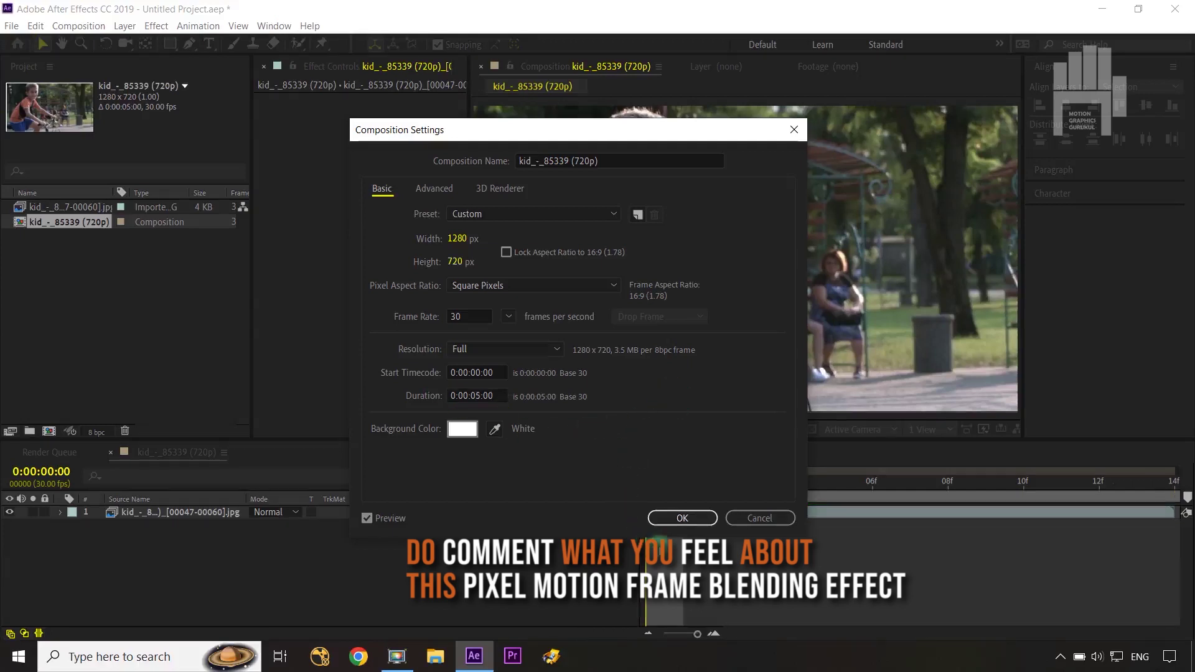
pyautogui.click(682, 518)
# Zoom the timeline out to show all 5 seconds and scrub to frame 0:00:00:08.
pyautogui.moveTo(697, 634); pyautogui.dragTo(661, 637)
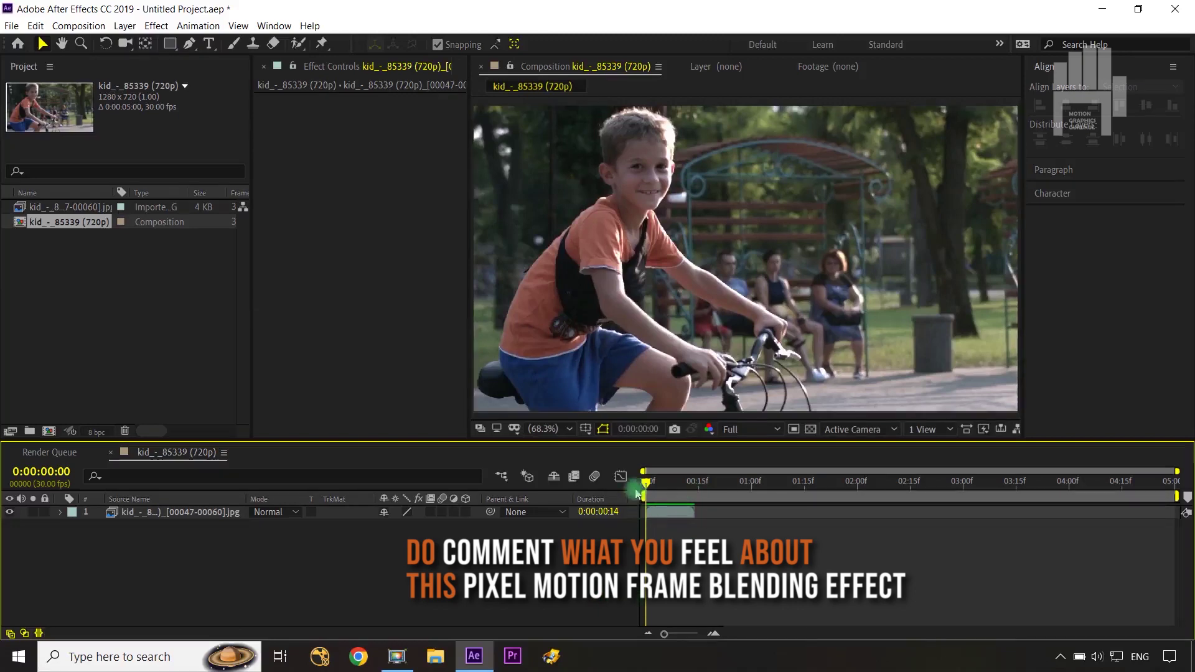
pyautogui.moveTo(655, 483)
pyautogui.mouseDown()
pyautogui.moveTo(688, 482)
pyautogui.moveTo(675, 494)
pyautogui.mouseUp()
pyautogui.click(675, 494)
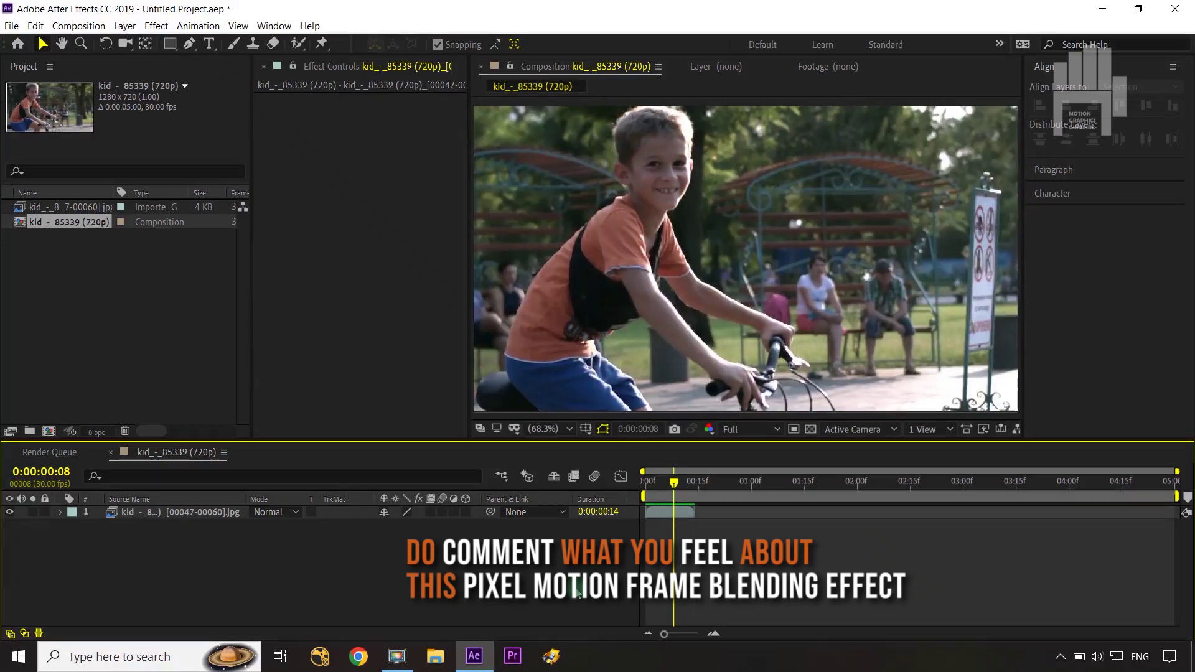
pyautogui.rightClick(195, 512)
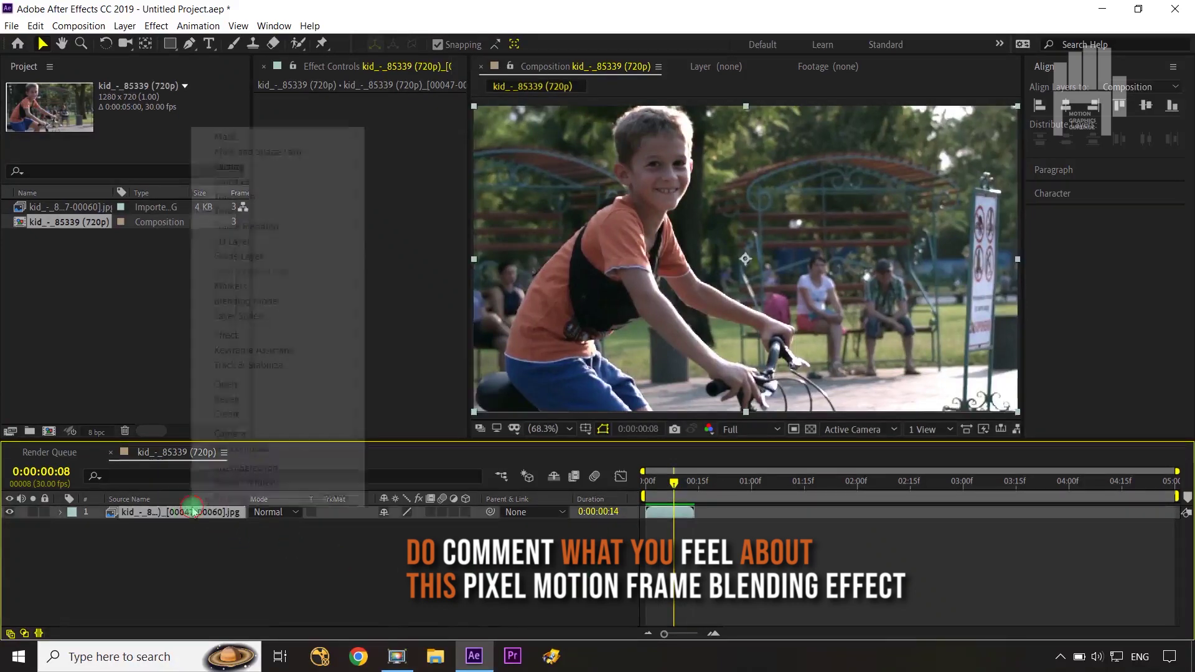
pyautogui.moveTo(332, 214)
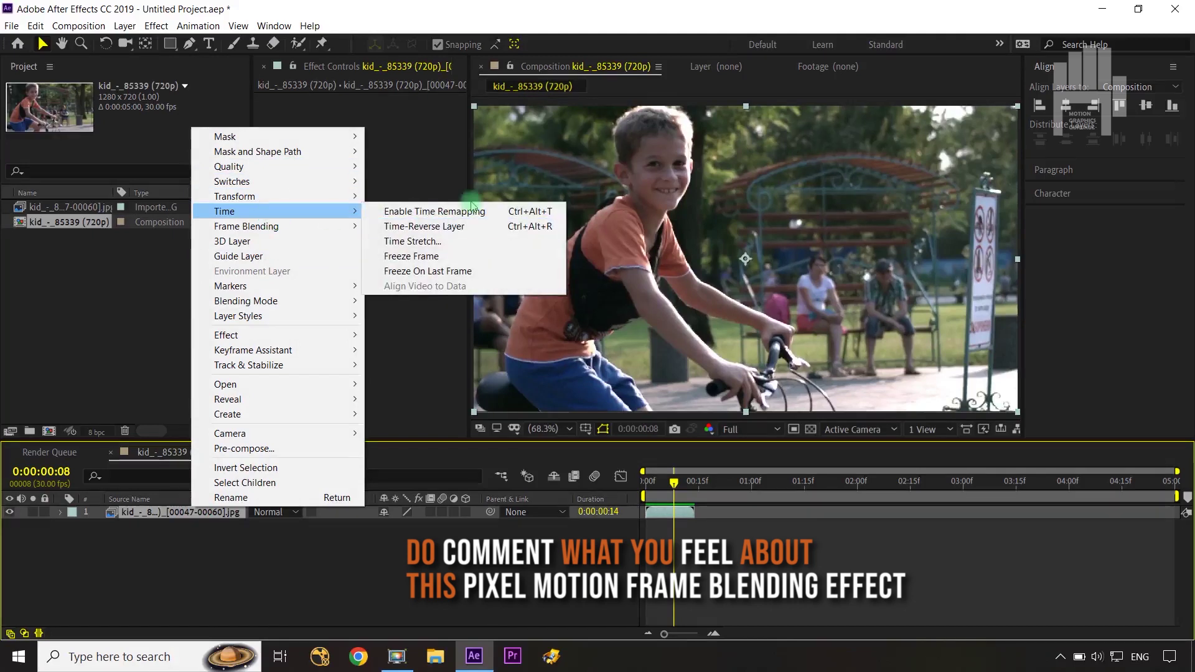
pyautogui.click(607, 535)
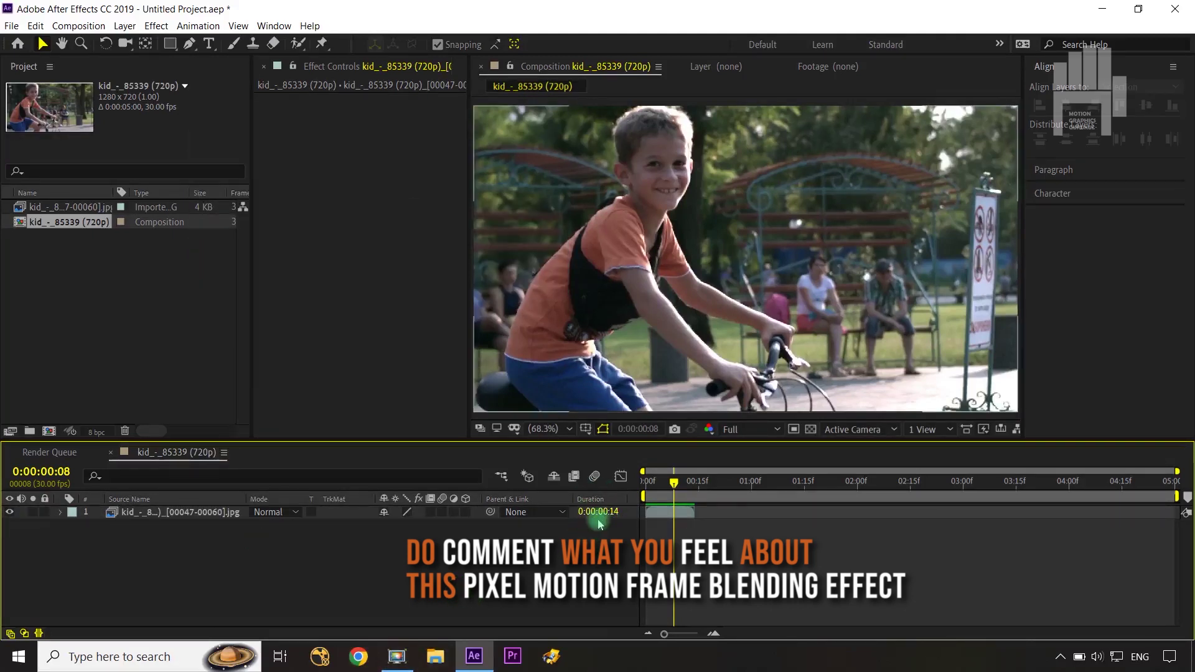
# Add a Duration column to the timeline from the column header's Columns menu.
pyautogui.rightClick(556, 498)
pyautogui.moveTo(594, 534)
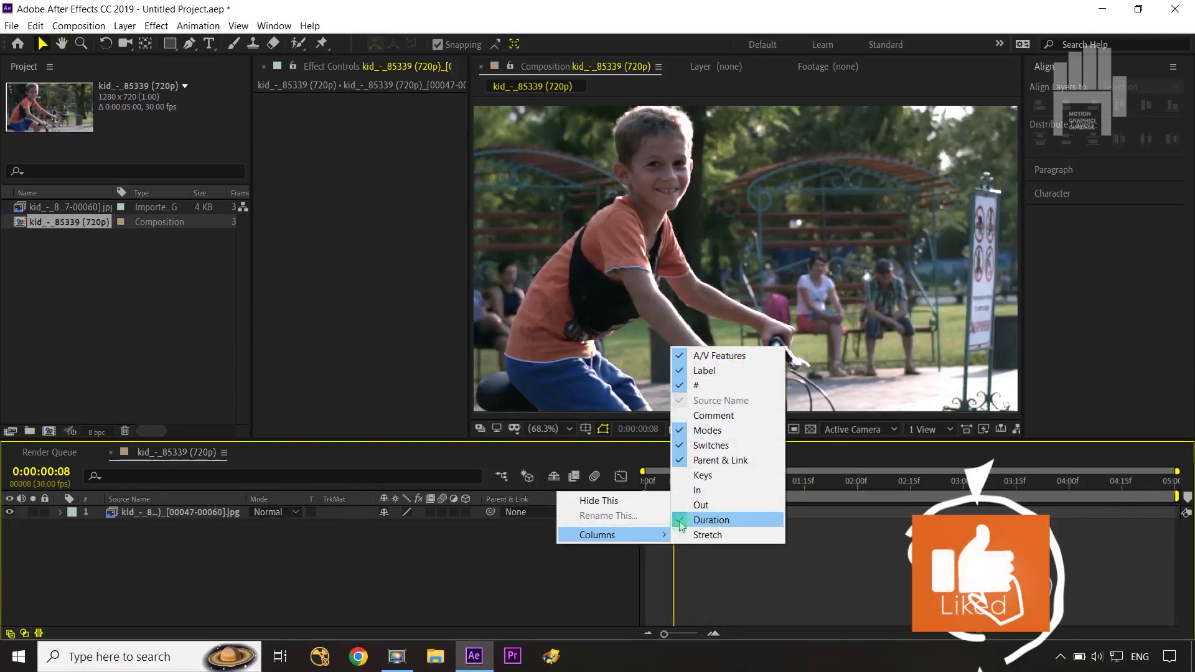
pyautogui.click(722, 525)
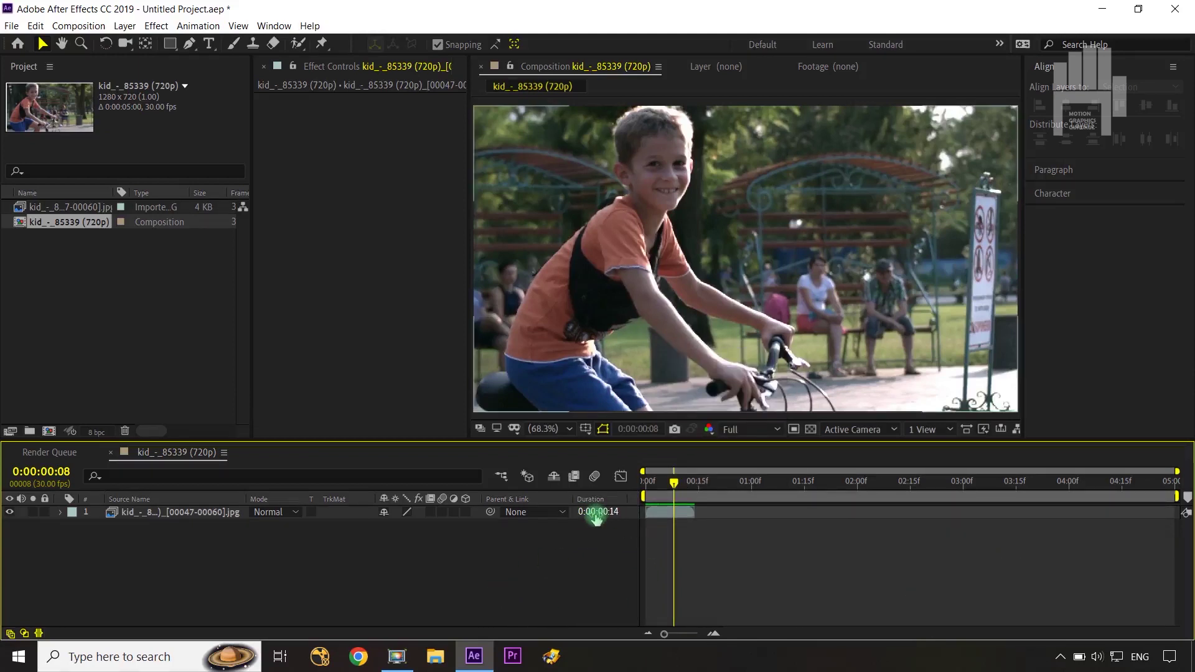
# Open Time Stretch from the layer's Duration value and enter 5:00 as the new duration.
pyautogui.click(598, 516)
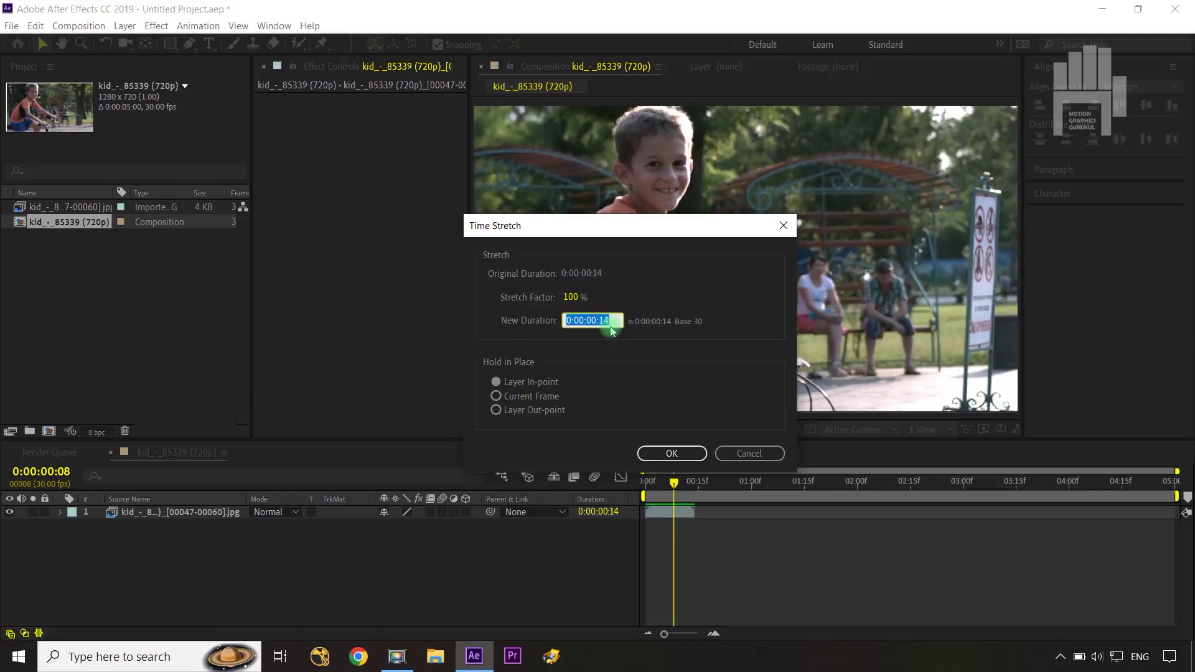
pyautogui.write('5:')
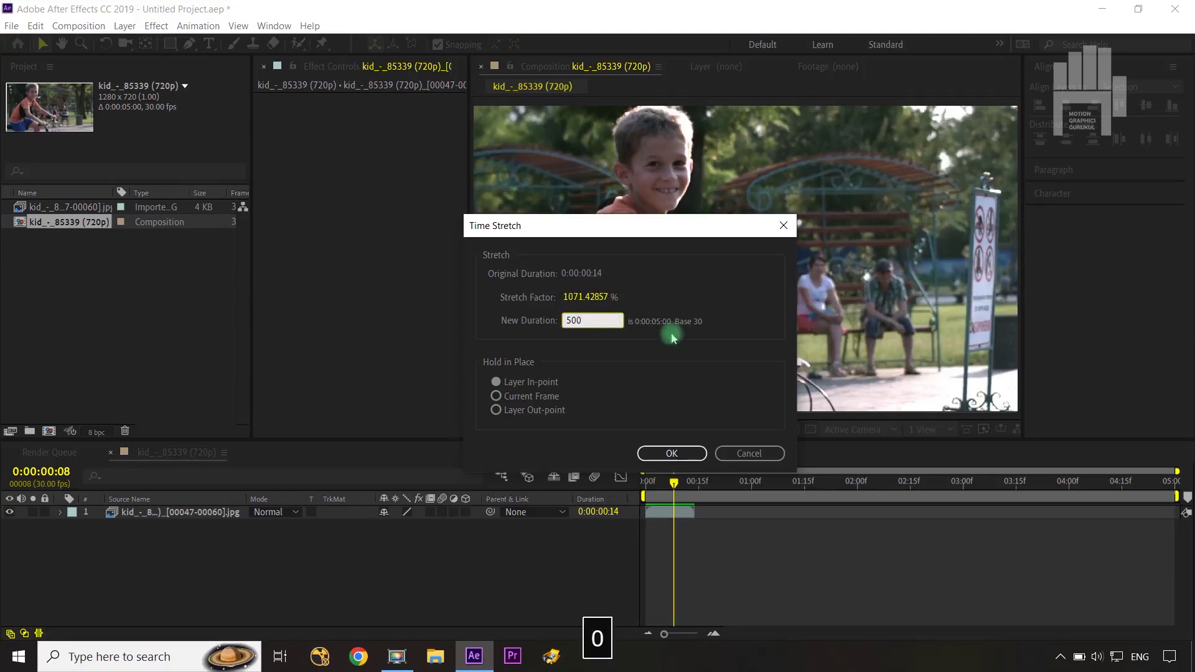
pyautogui.write('00')
pyautogui.click(756, 319)
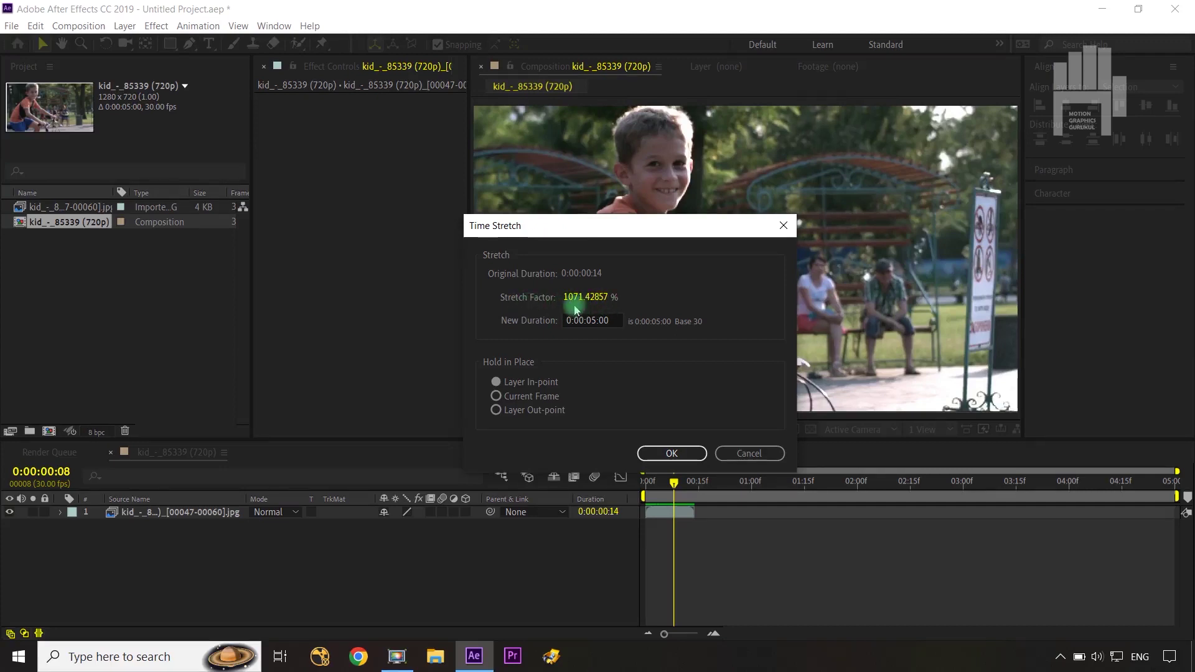
# Apply the 5:00 time stretch and preview the slowed clip from the start.
pyautogui.click(669, 453)
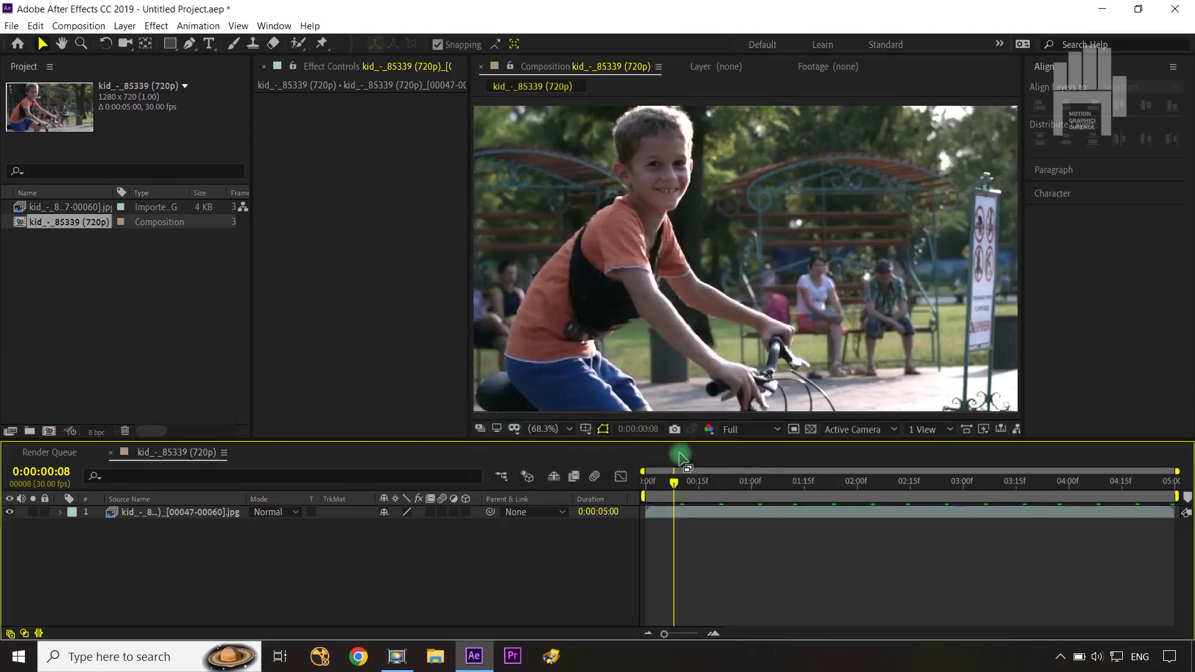
pyautogui.press('space')
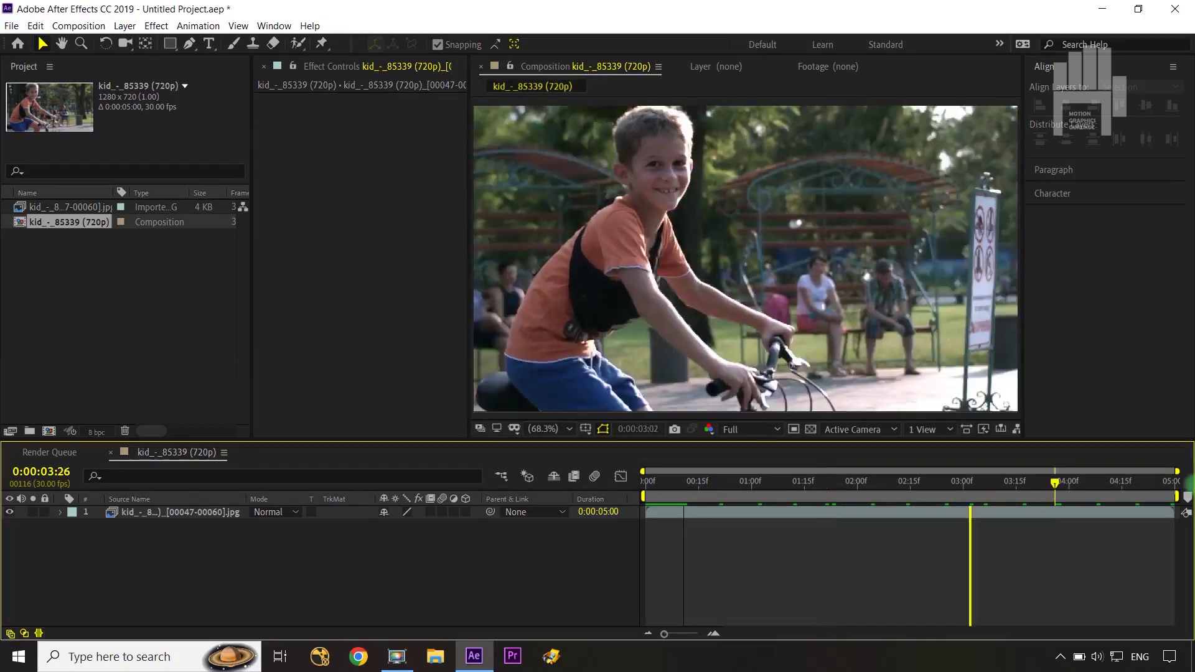
pyautogui.press('space')
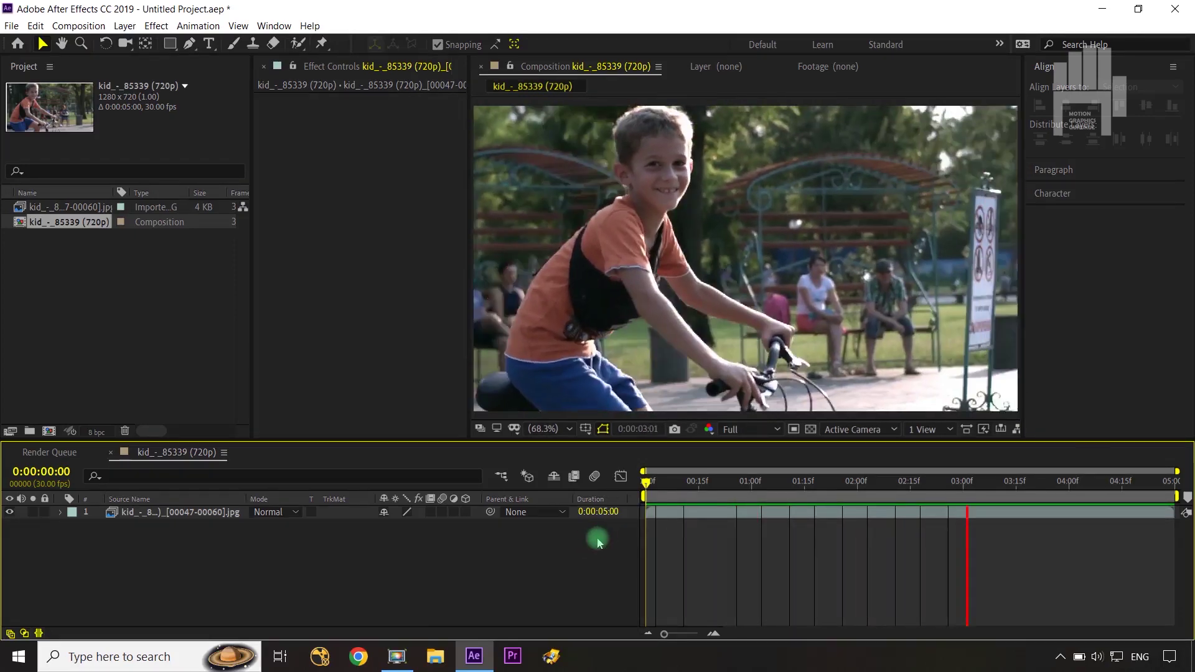
pyautogui.press('space')
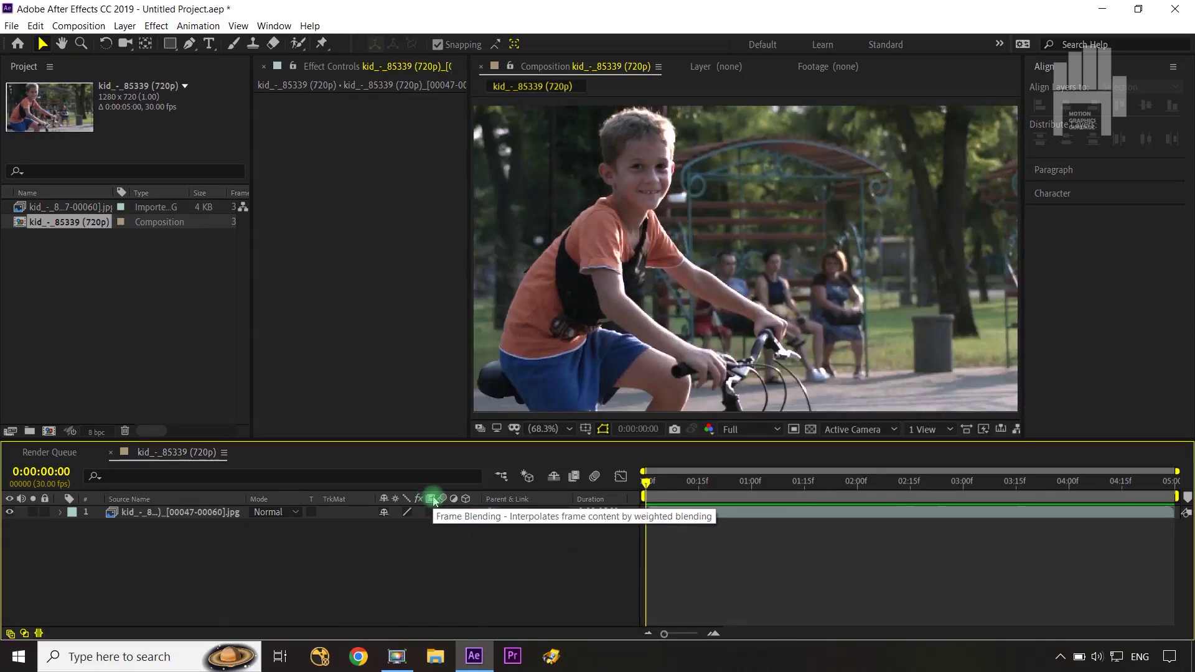
# Turn on the layer's Frame Blending switch and preview the result.
pyautogui.click(431, 512)
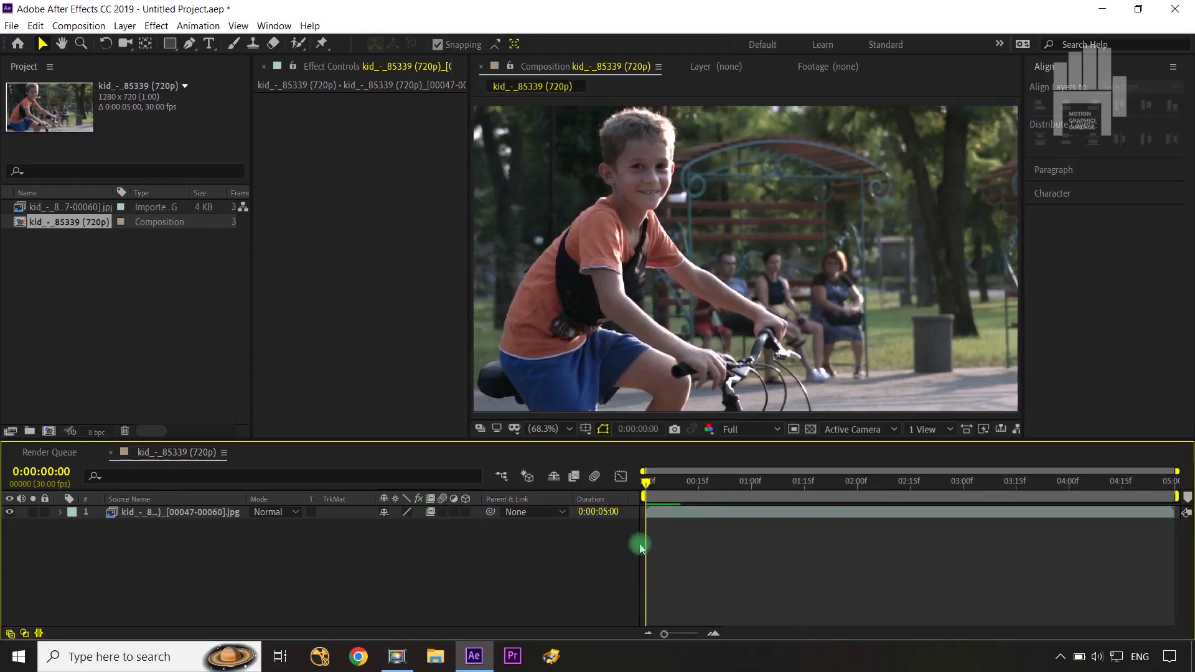
pyautogui.press('space')
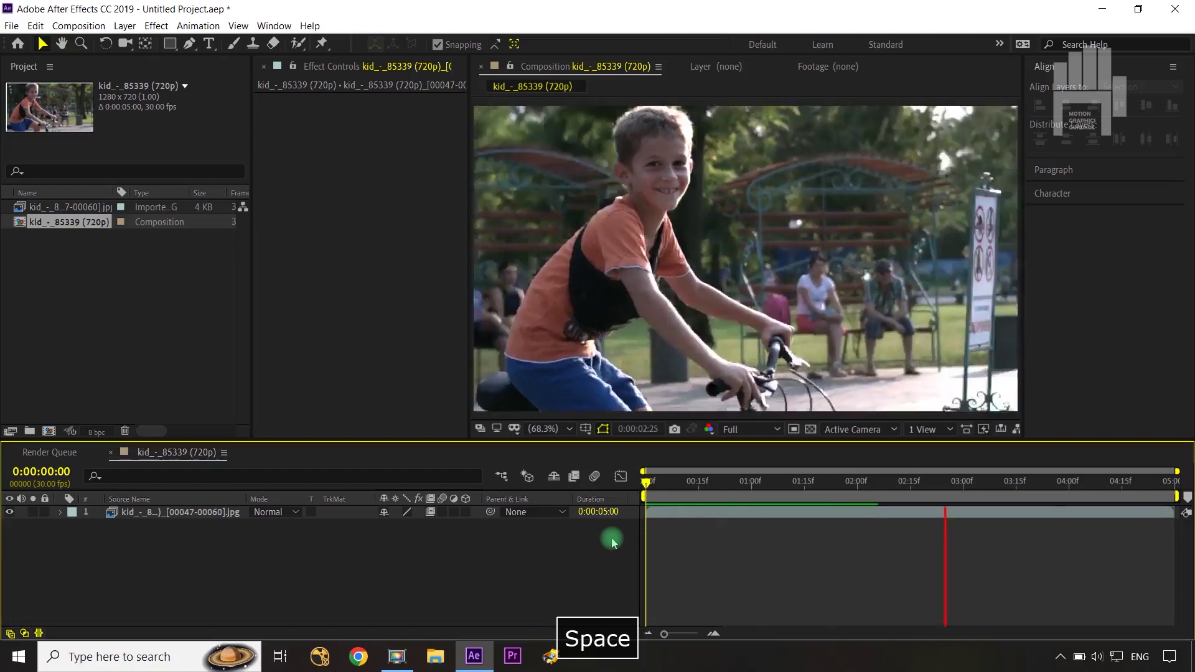
pyautogui.press('space')
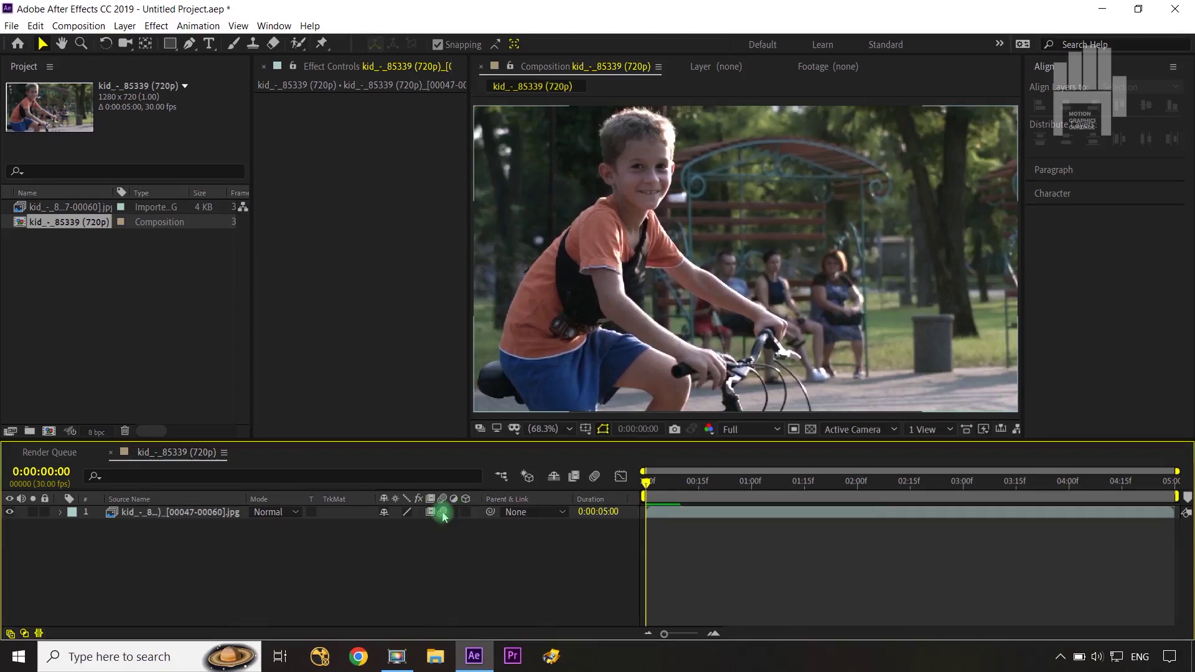
# Enable the composition's Frame Blending button in the timeline.
pyautogui.click(596, 478)
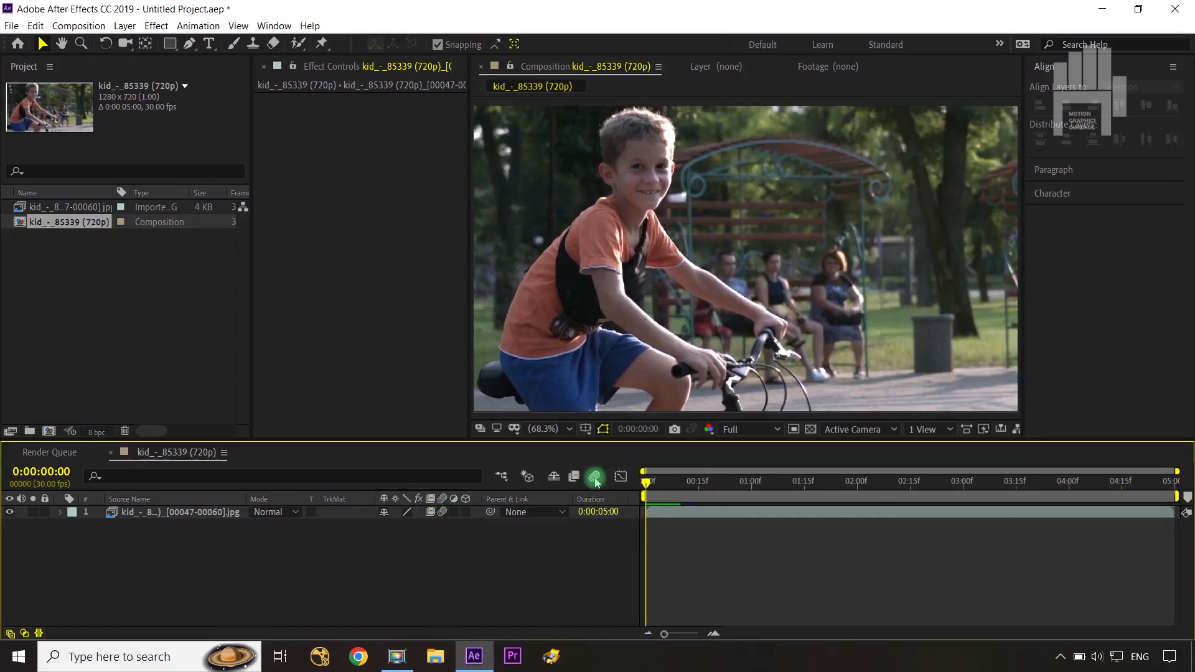
pyautogui.click(468, 515)
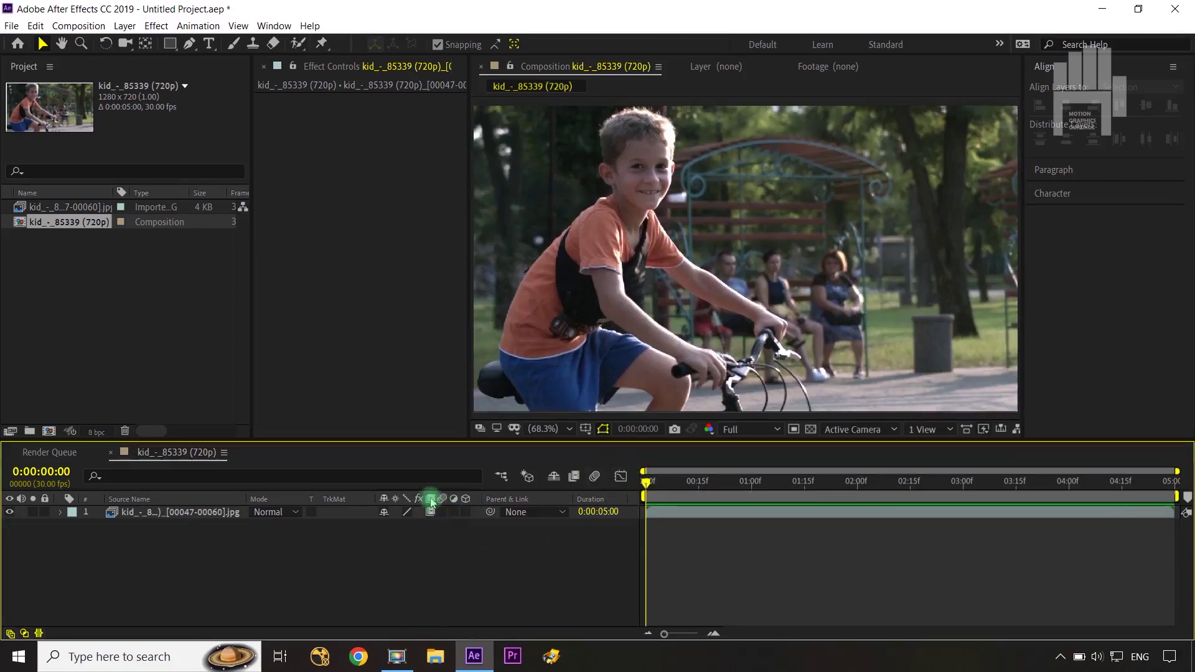
pyautogui.click(573, 538)
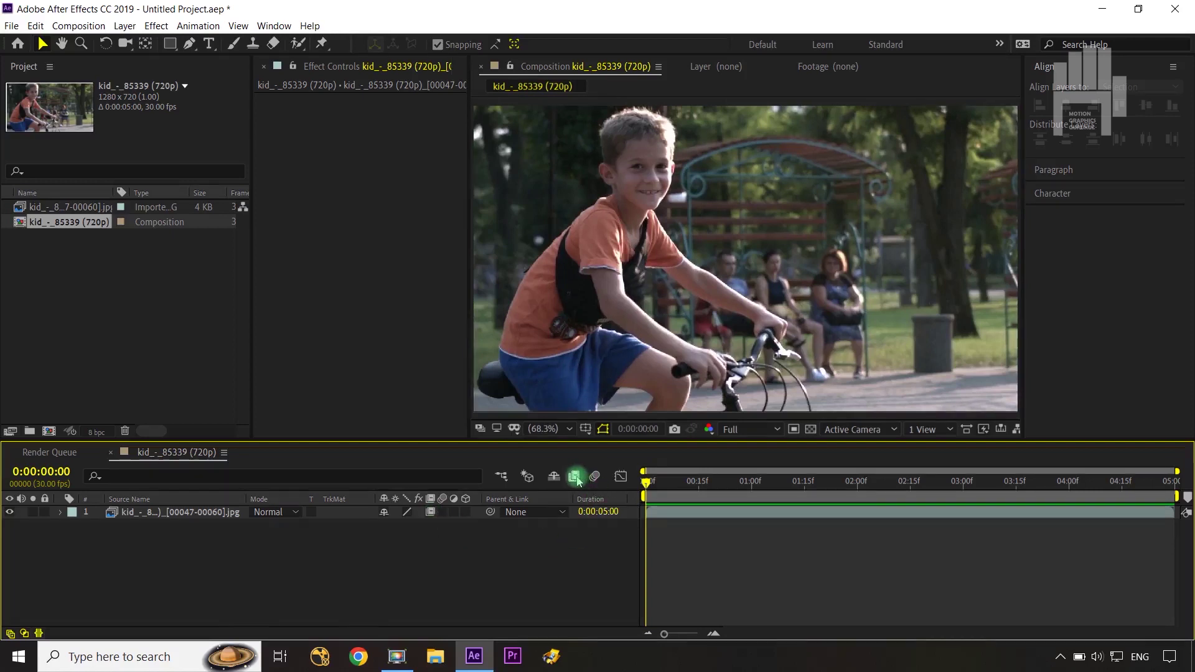
pyautogui.click(575, 478)
pyautogui.click(553, 533)
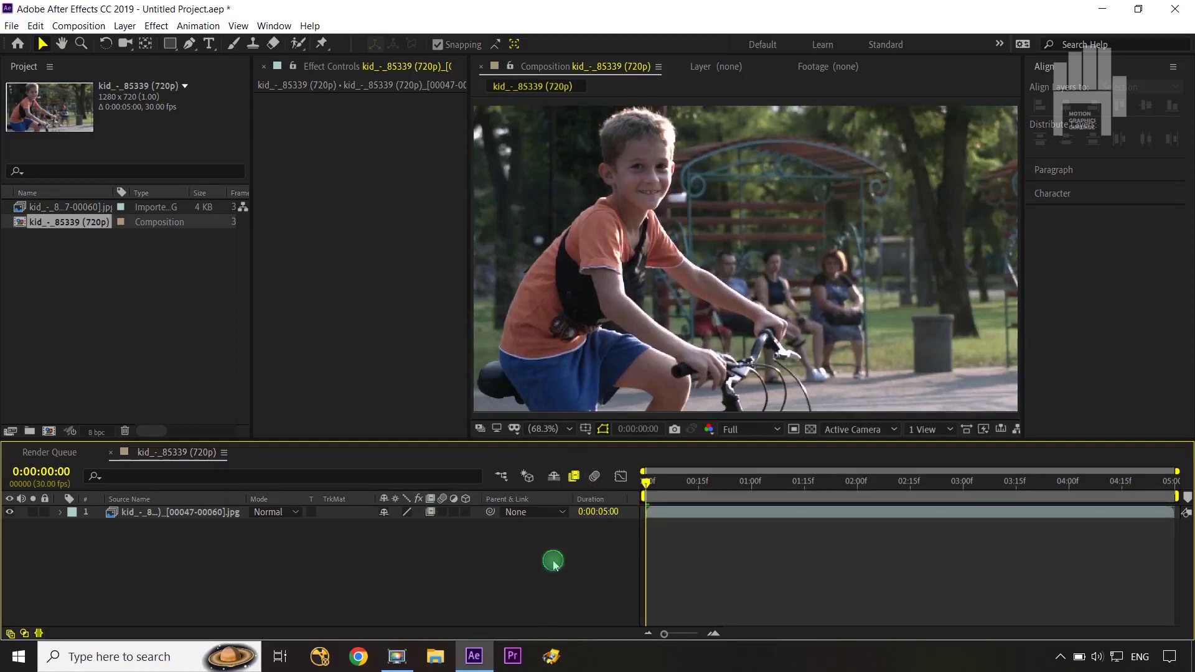
# Preview the blended clip, switch the layer to Pixel Motion, and compare frames 6 and 14.
pyautogui.press('space')
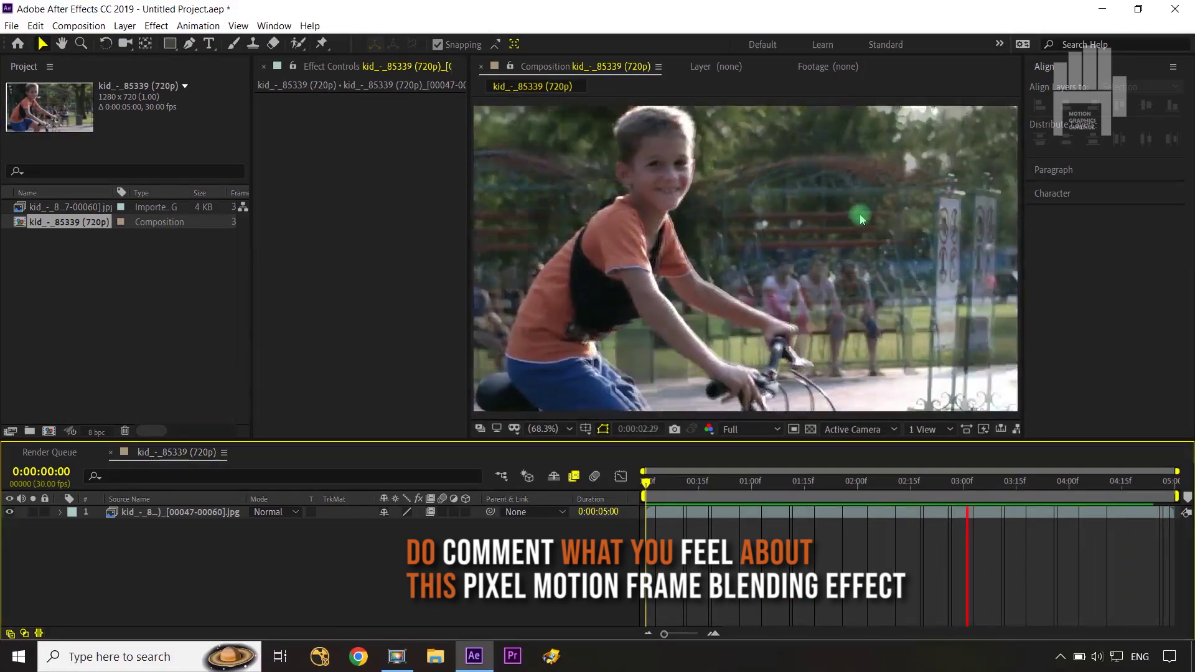
pyautogui.press('space')
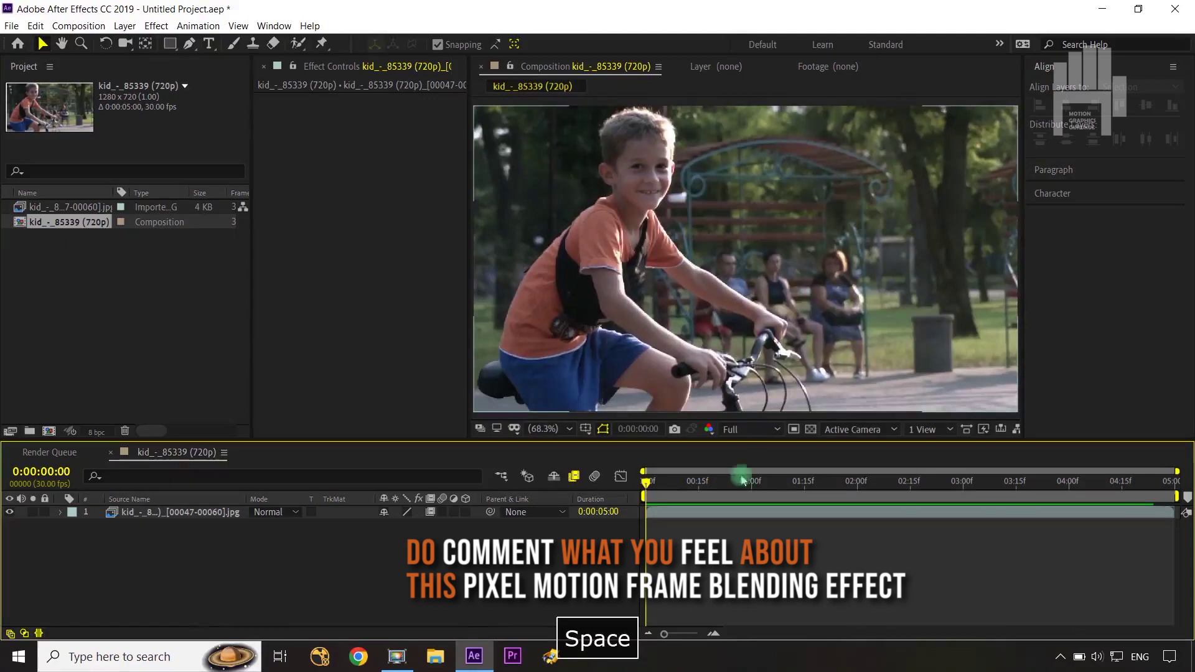
pyautogui.moveTo(647, 486); pyautogui.dragTo(667, 483)
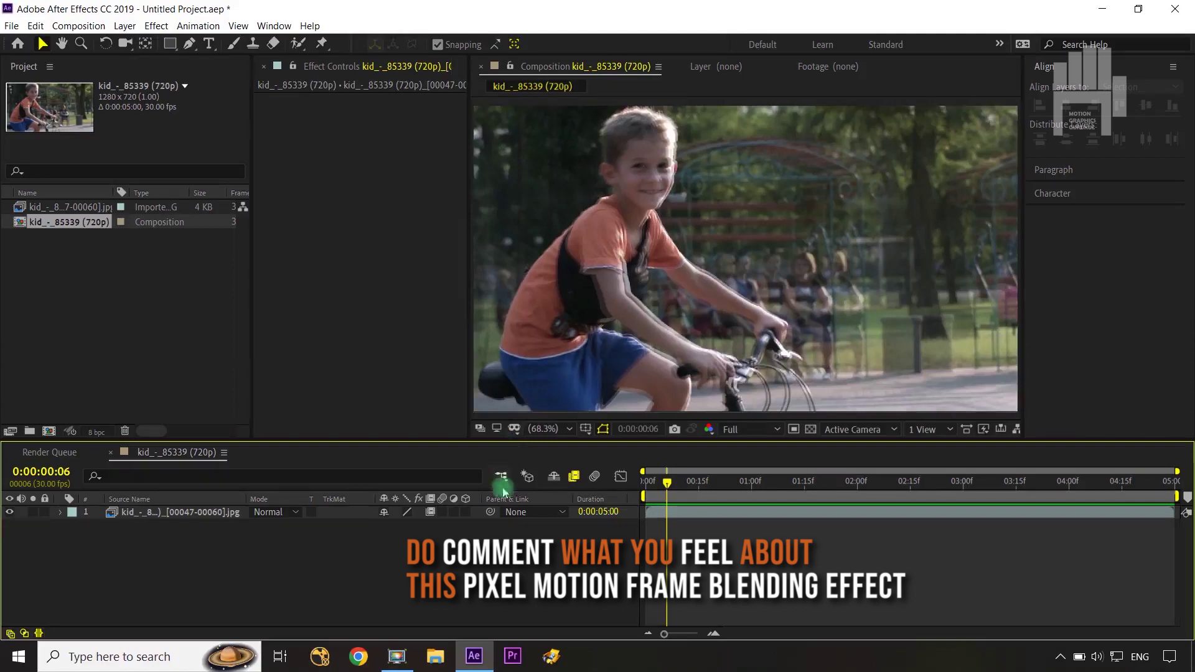
pyautogui.click(430, 511)
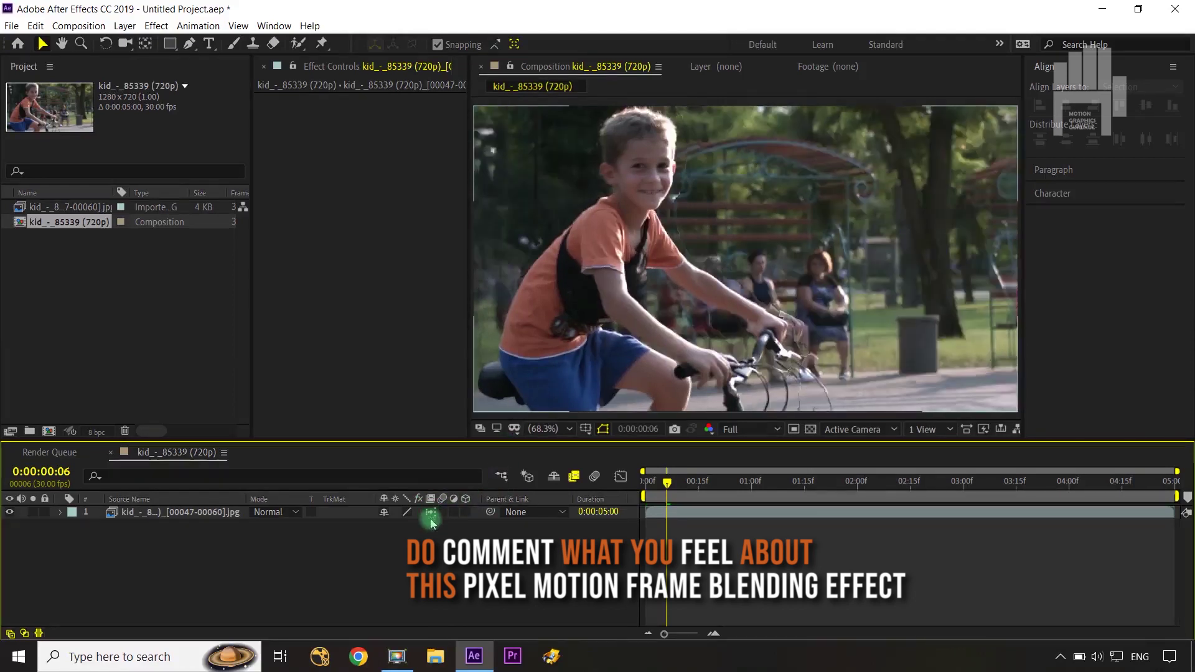
pyautogui.moveTo(667, 489); pyautogui.dragTo(716, 489)
pyautogui.click(580, 267)
pyautogui.scroll(1, 573, 260)
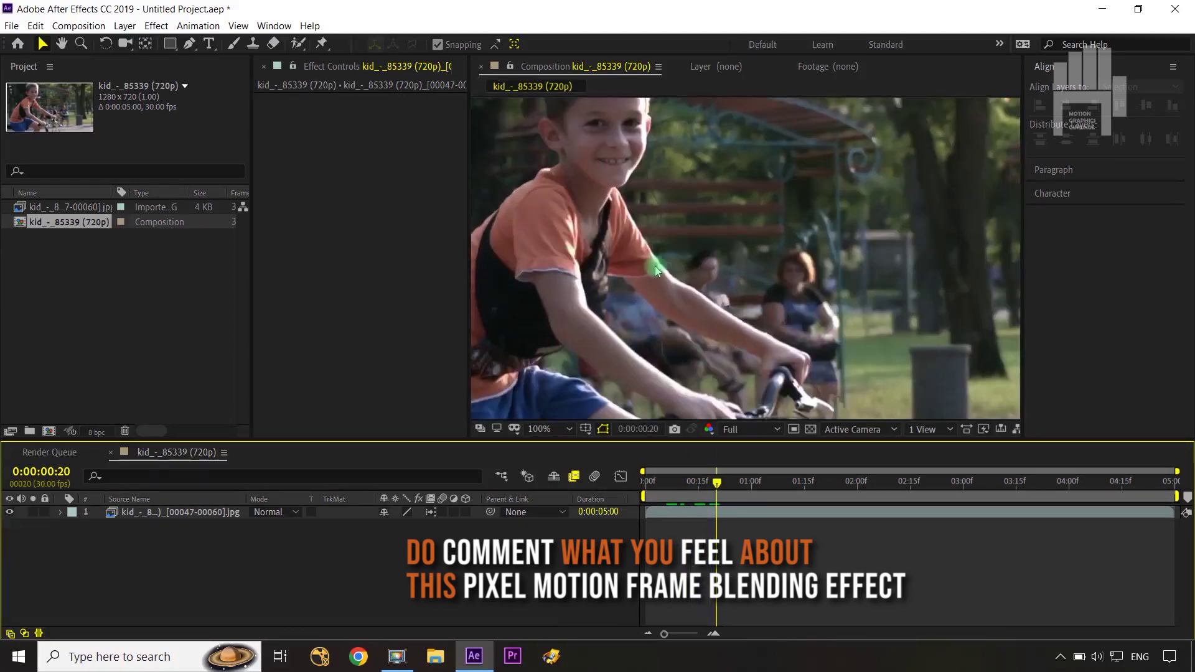
pyautogui.press('space')
pyautogui.moveTo(742, 295); pyautogui.dragTo(863, 292)
pyautogui.scroll(1, 863, 296)
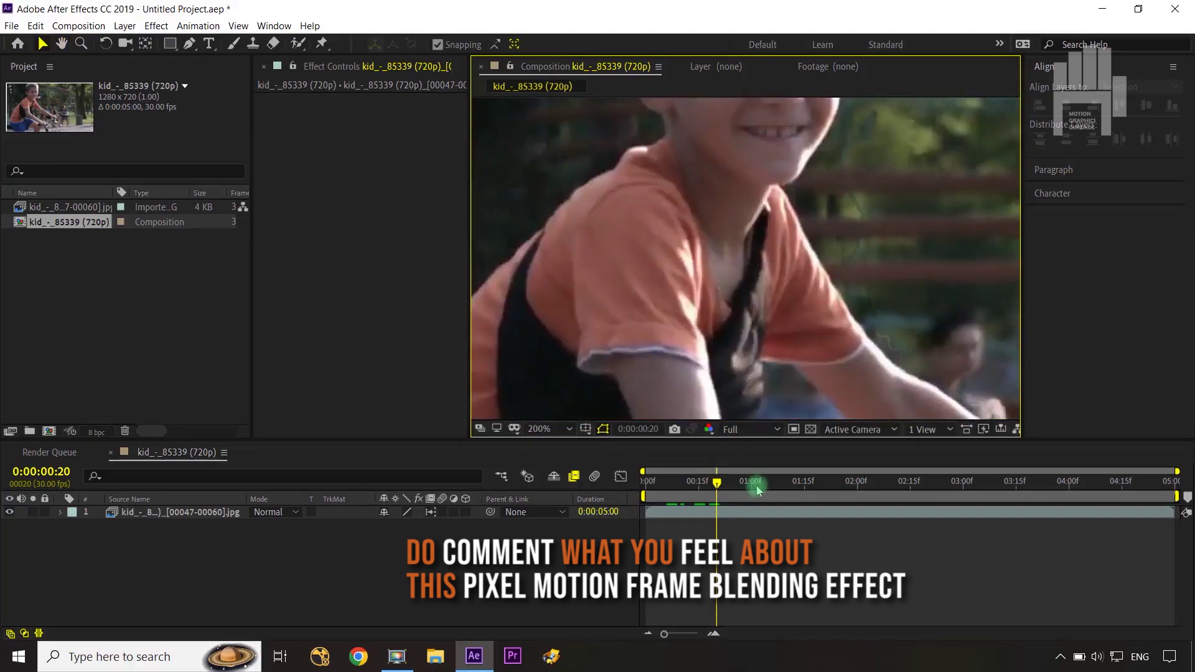
pyautogui.moveTo(715, 484); pyautogui.dragTo(769, 481)
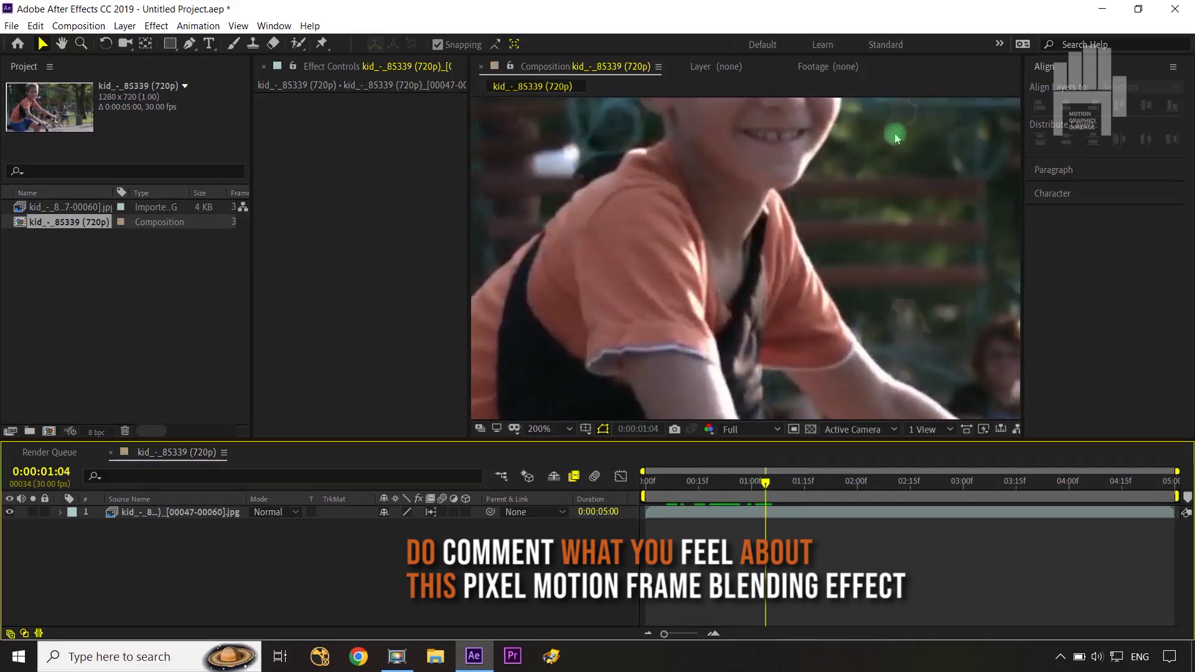
pyautogui.hotkey('shift', '/')
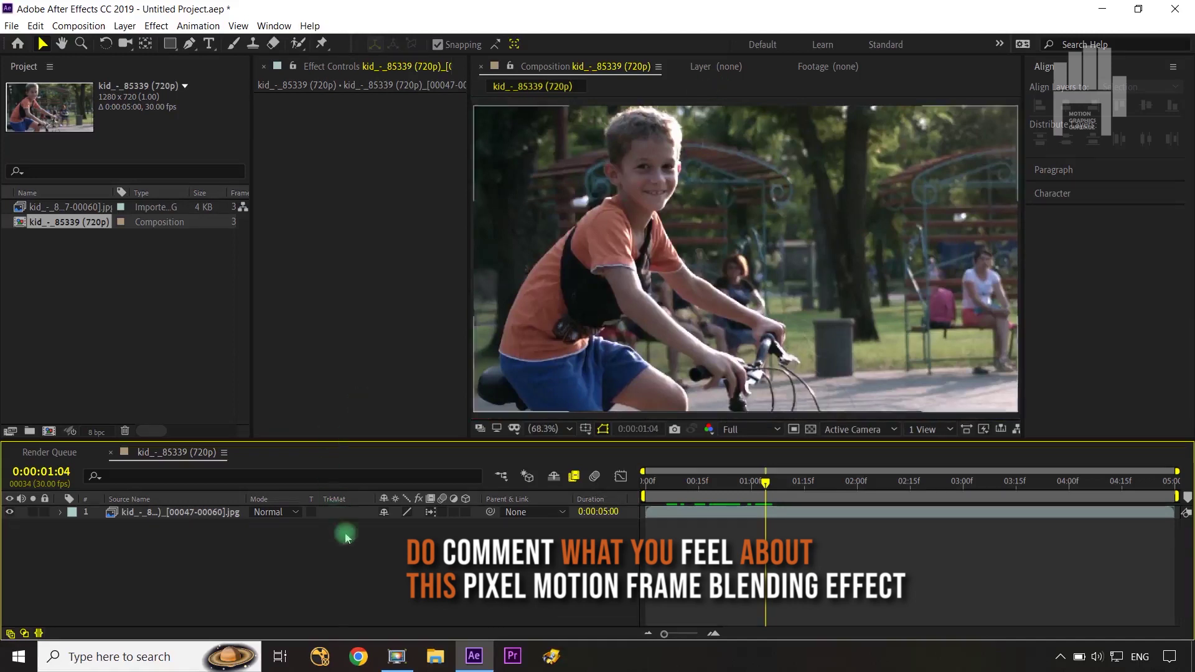
# Switch the layer to Pixel Motion frame blending and preview the 5-second clip from 0:00:00:00.
pyautogui.click(430, 514)
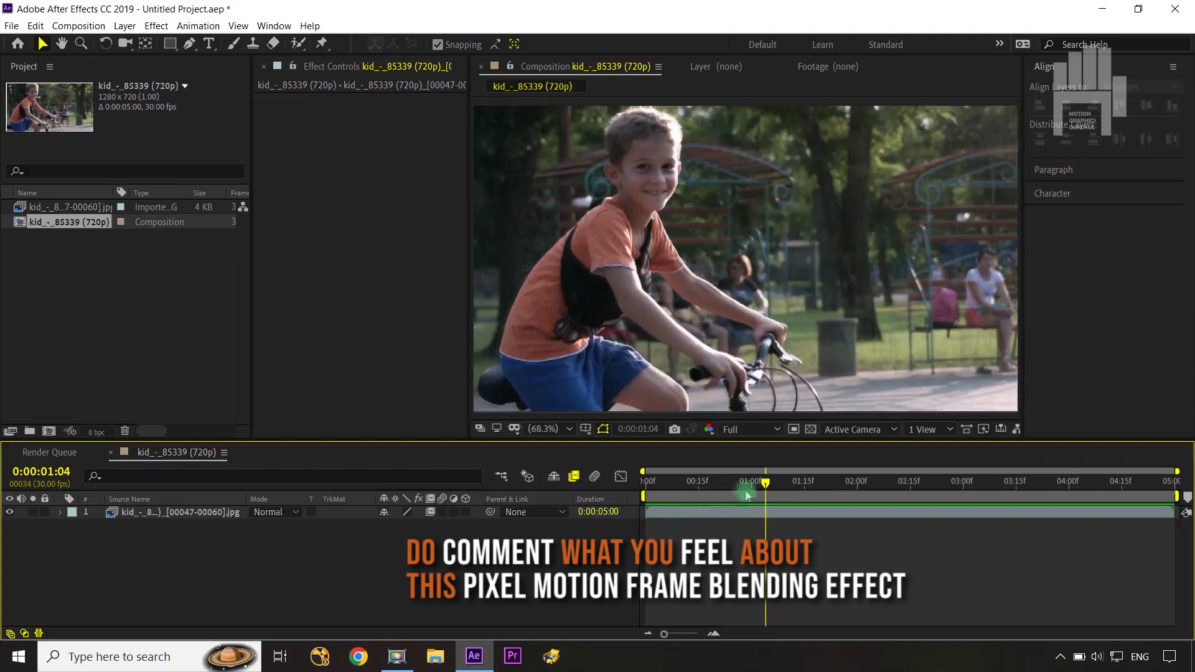
pyautogui.moveTo(767, 487); pyautogui.dragTo(645, 484)
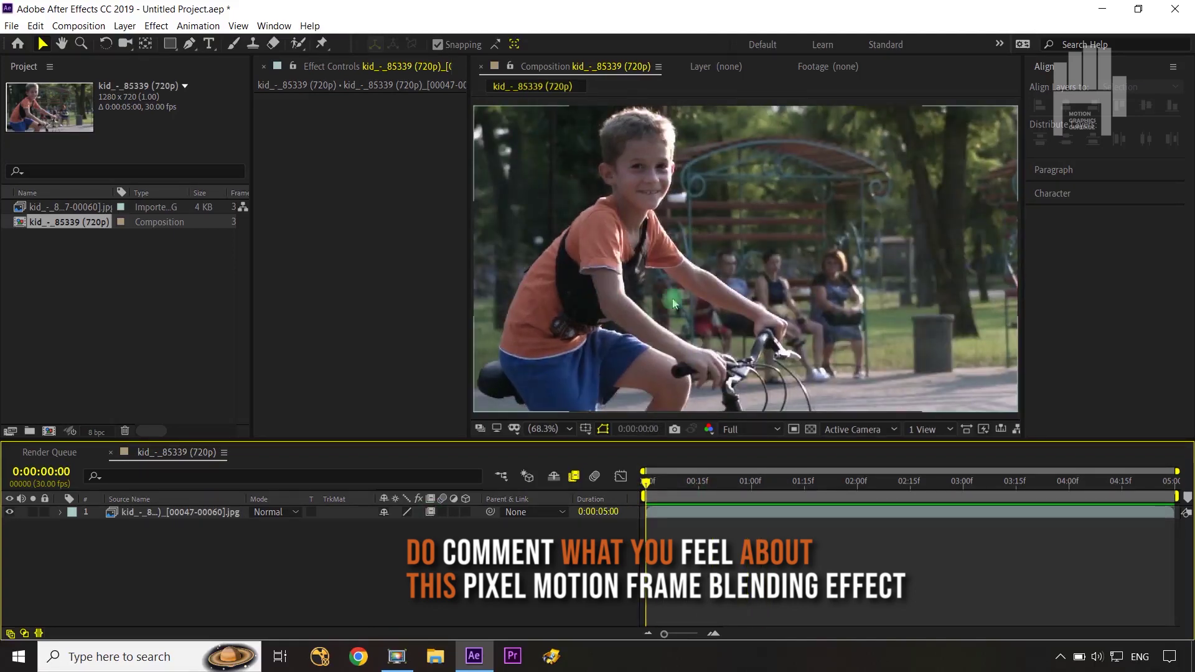
pyautogui.press('space')
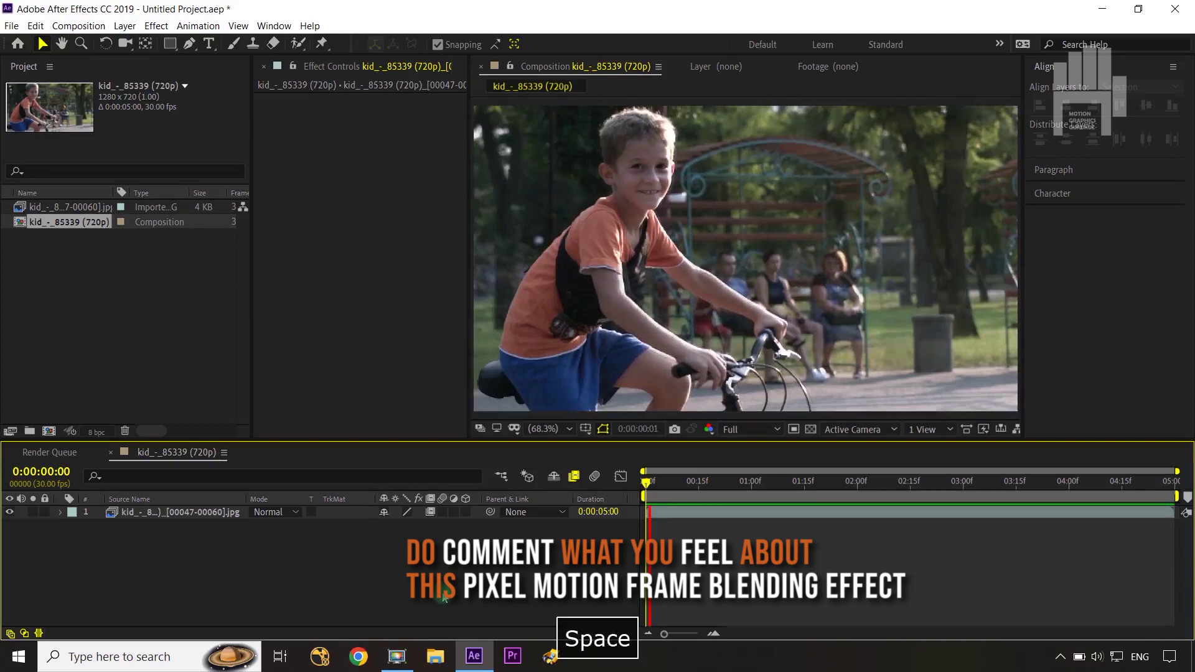
pyautogui.click(444, 596)
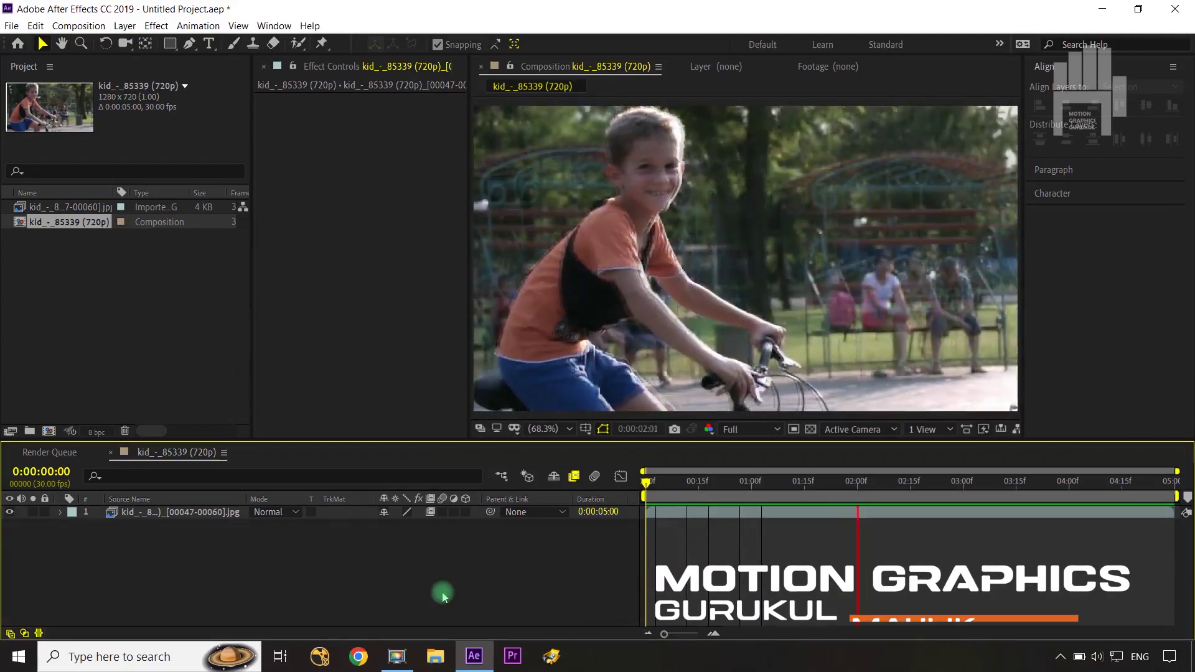